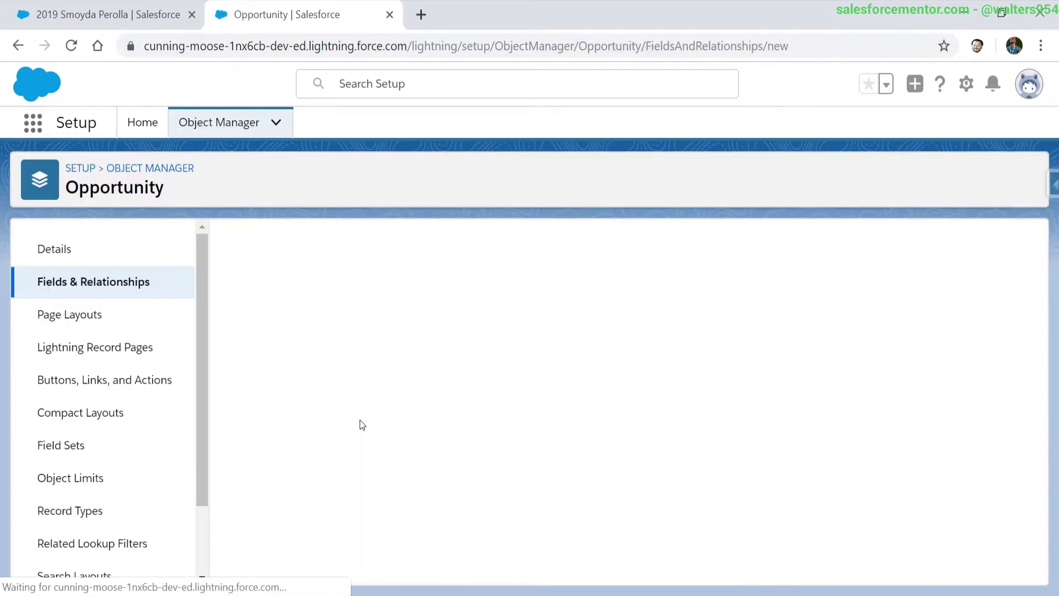
Make the new field a Formula returning Number with 0 decimal places
left_click(276, 503)
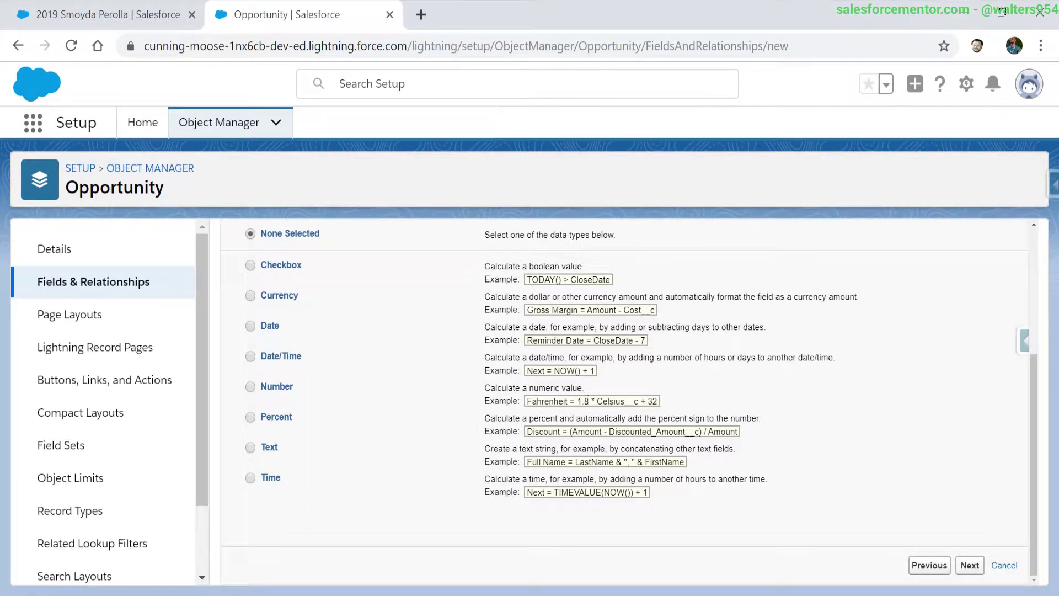
double_click(533, 401)
left_click(525, 405)
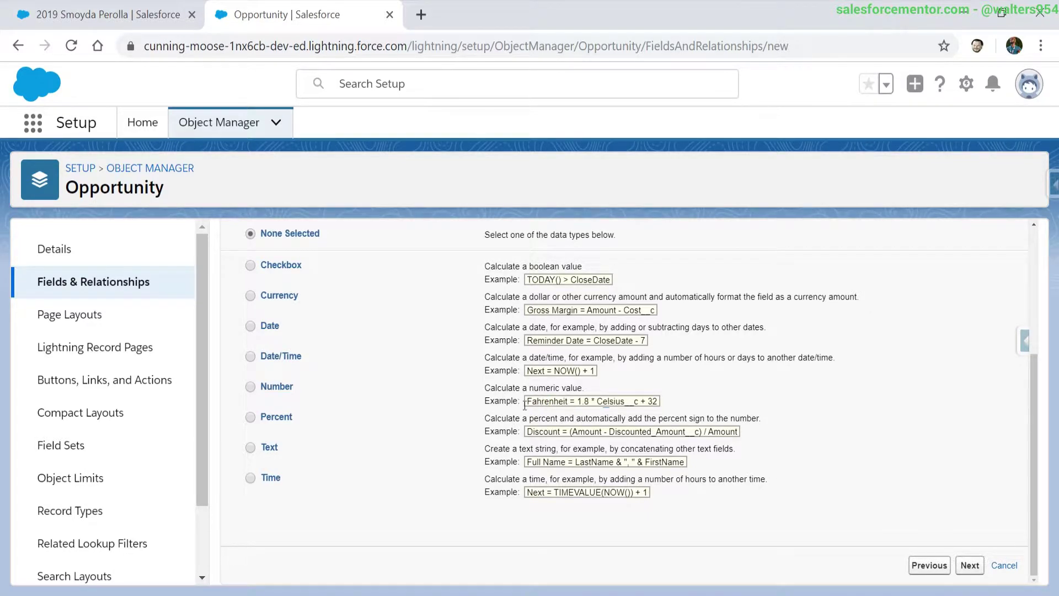
left_click(286, 386)
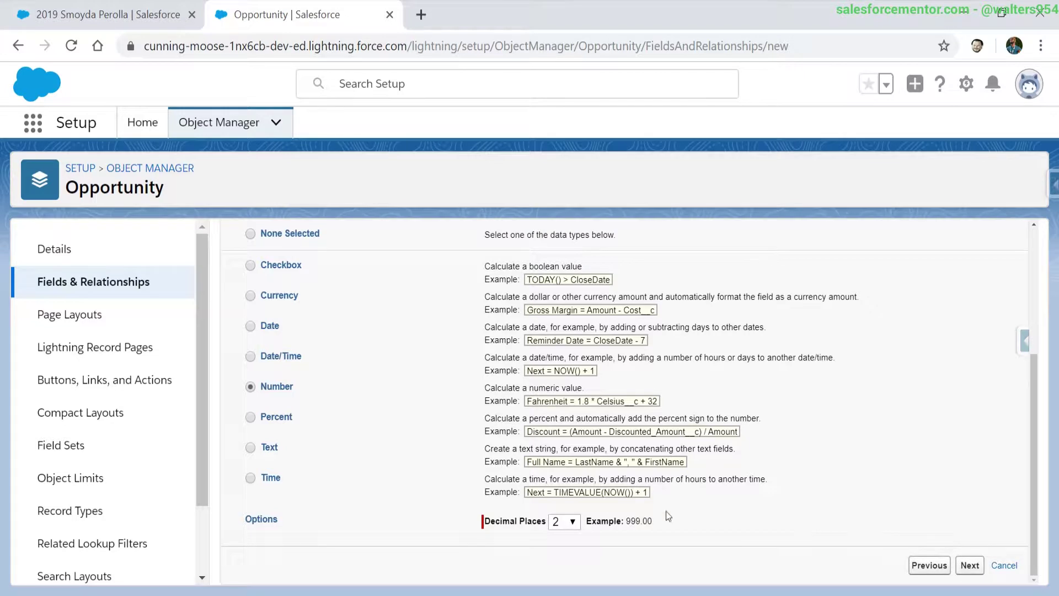
left_click(562, 523)
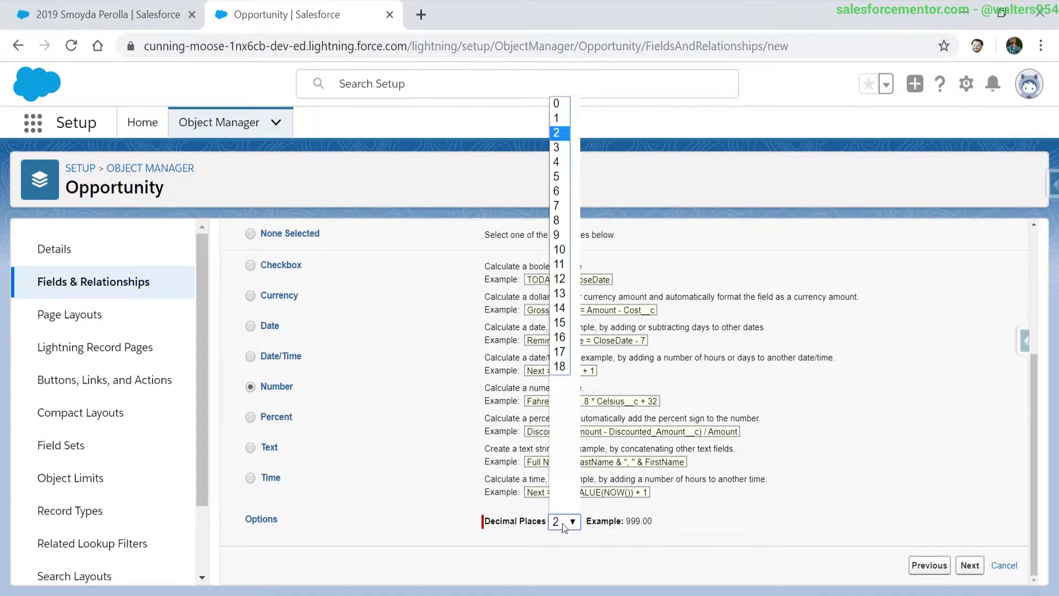
left_click(565, 102)
left_click(969, 566)
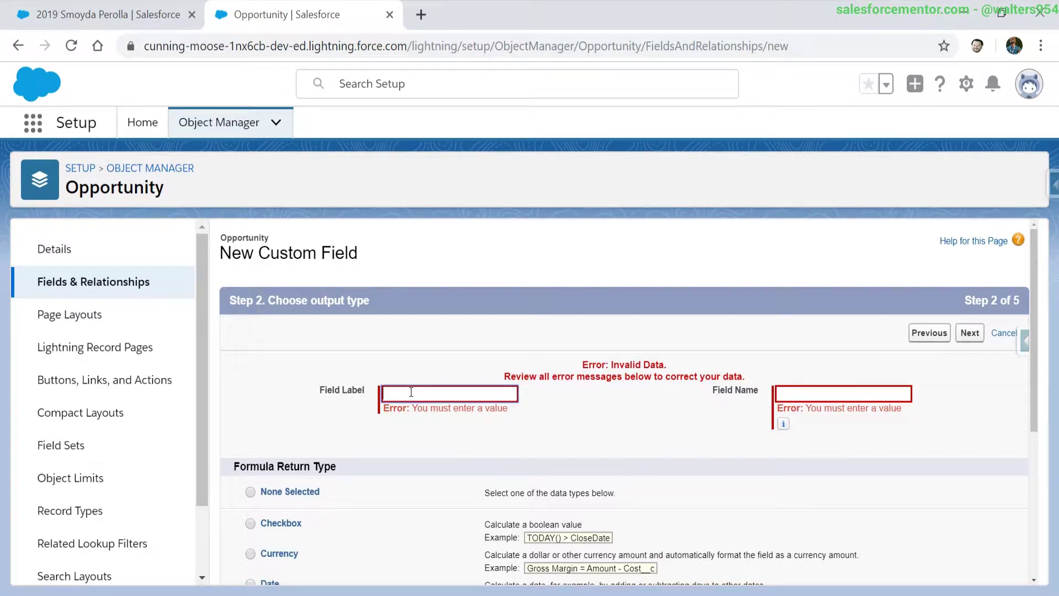
Label the field 'Sales Appointment To Close Date' so the Field Name fills in
type("SalesAppon")
key("BackSpace")
type("intment To Close Date")
key("Tab")
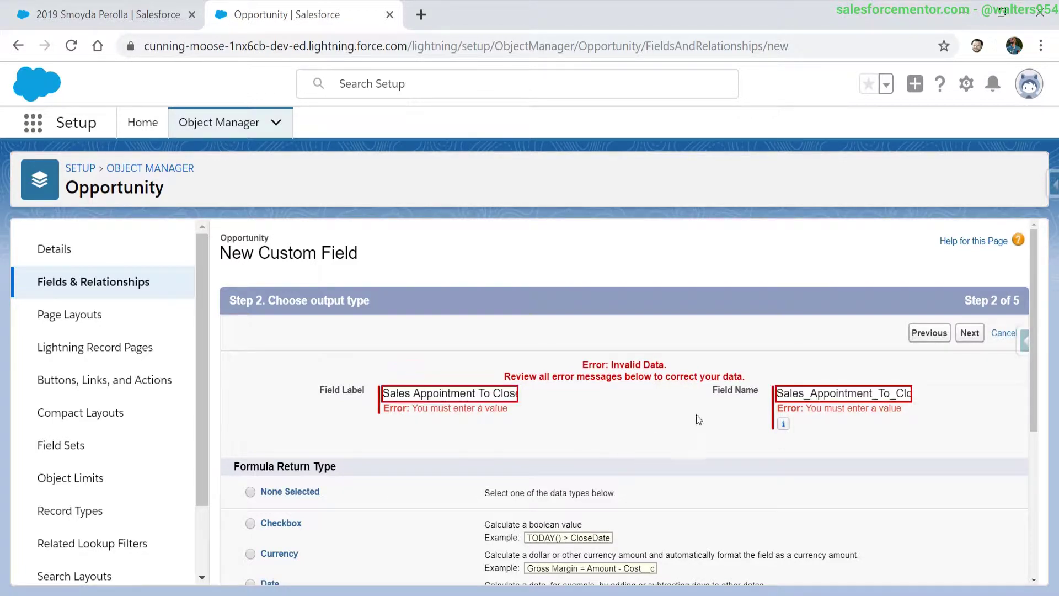
Advance to the formula step, glance at the field list, and switch to the Advanced Formula editor
left_click(970, 335)
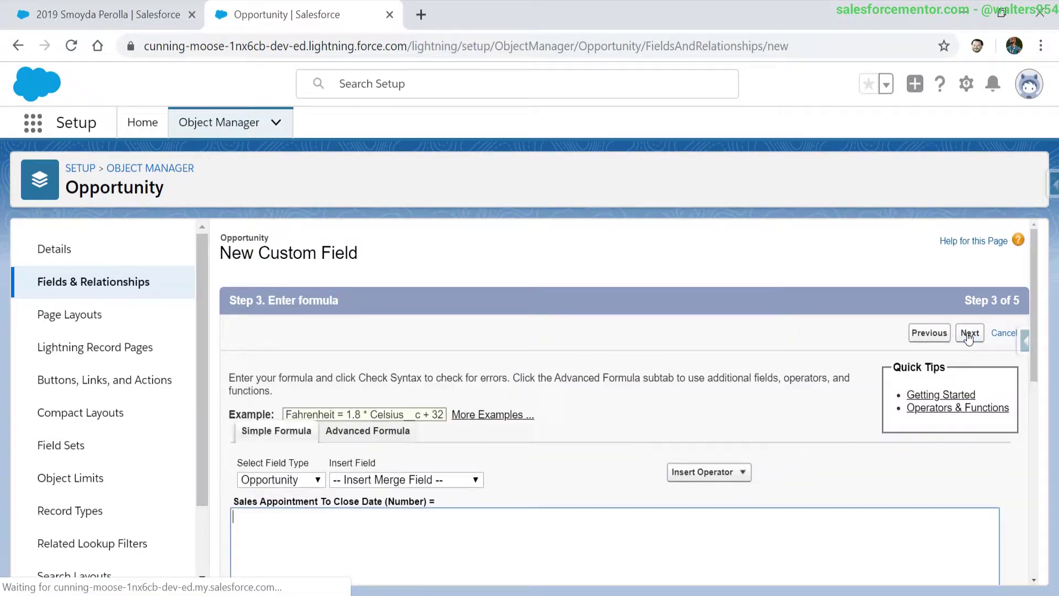
scroll(717, 386, "down", 3)
left_click(406, 304)
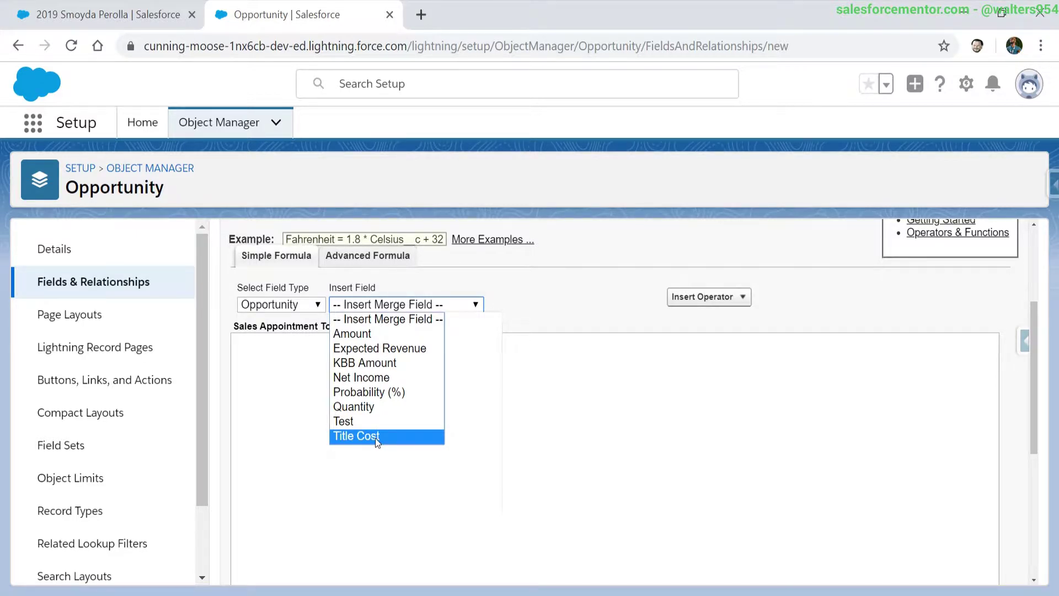
left_click(283, 366)
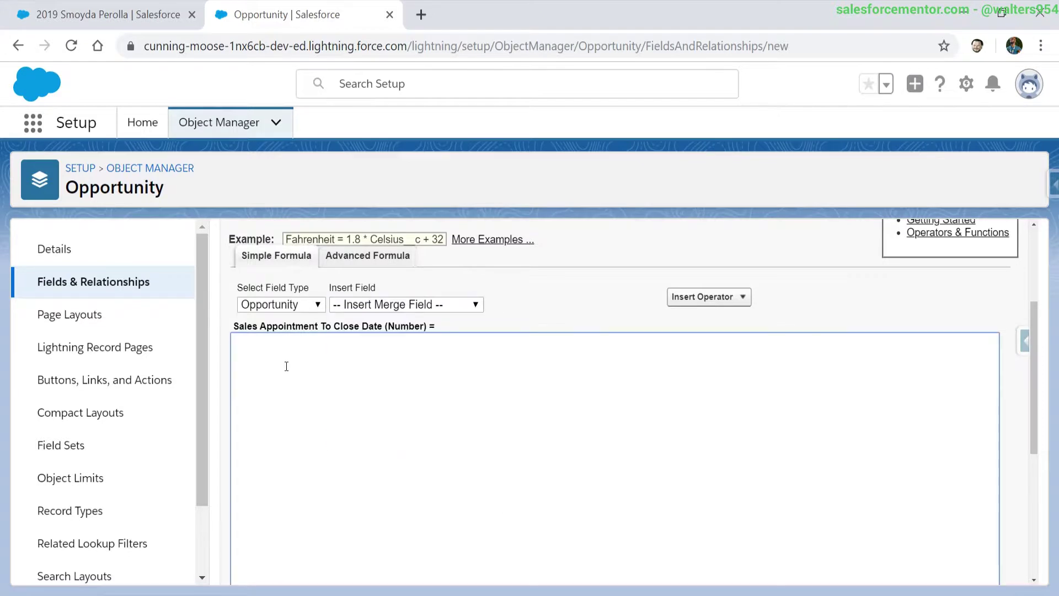
left_click(371, 268)
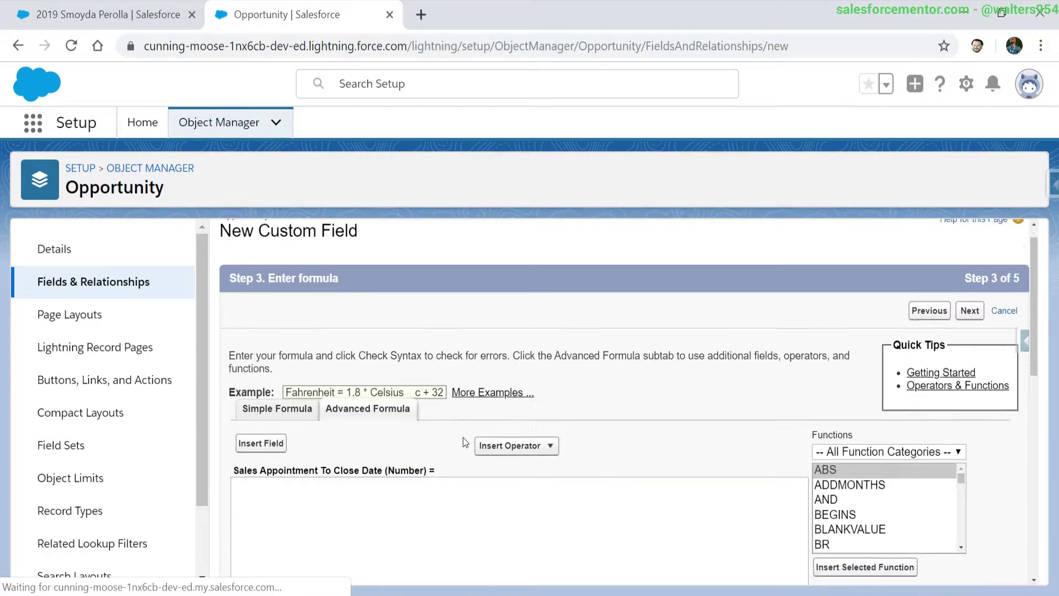
scroll(390, 431, "down", 3)
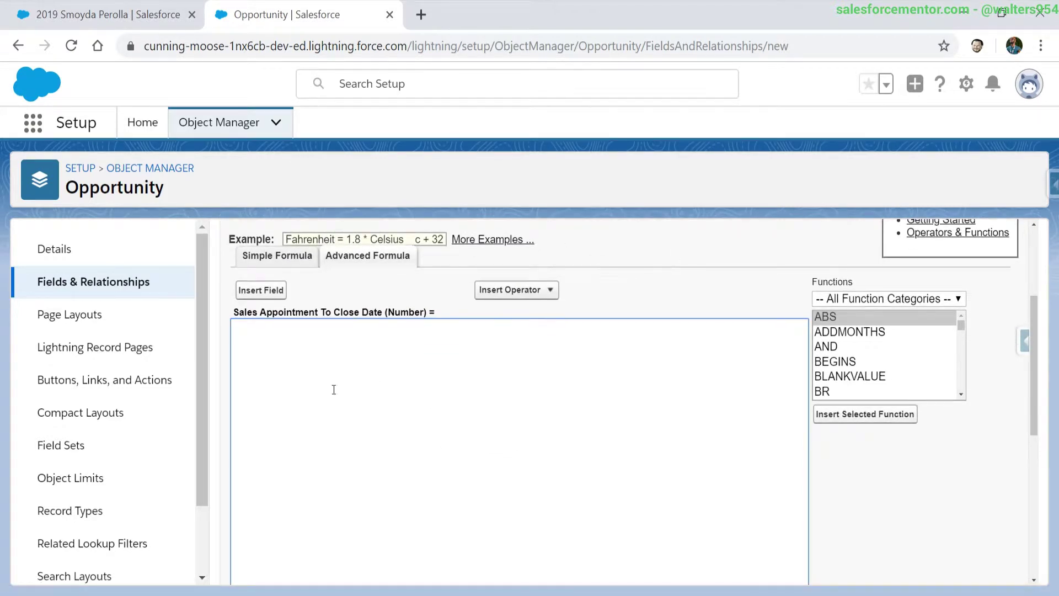
Insert CloseDate and Sale_Appointment__c into the formula, then remove the inserted subtraction part
left_click(267, 292)
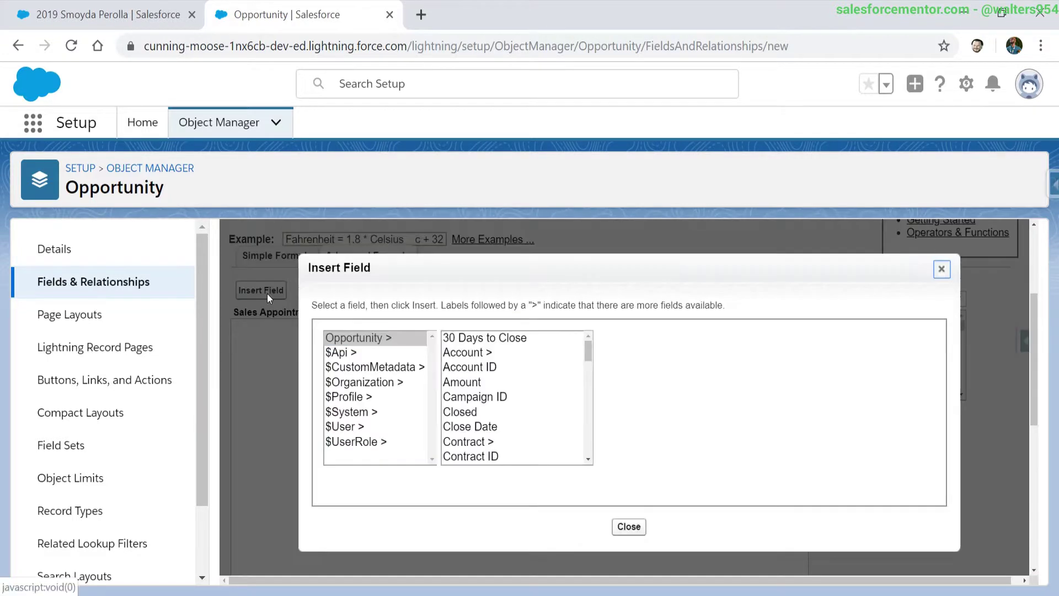
left_click(483, 424)
left_click(646, 430)
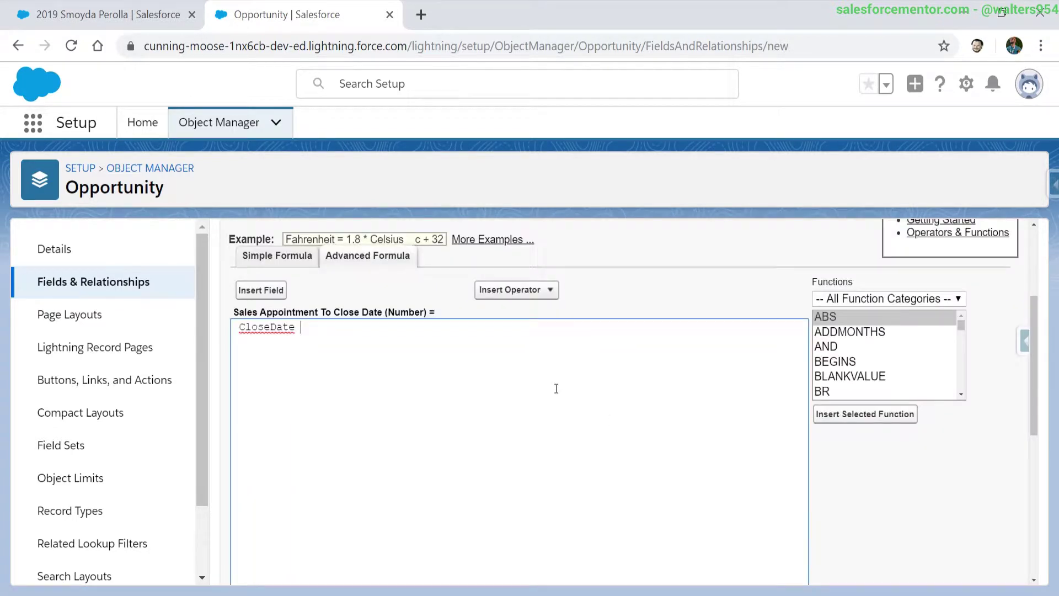
type("-")
left_click(261, 290)
scroll(508, 373, "down", 5)
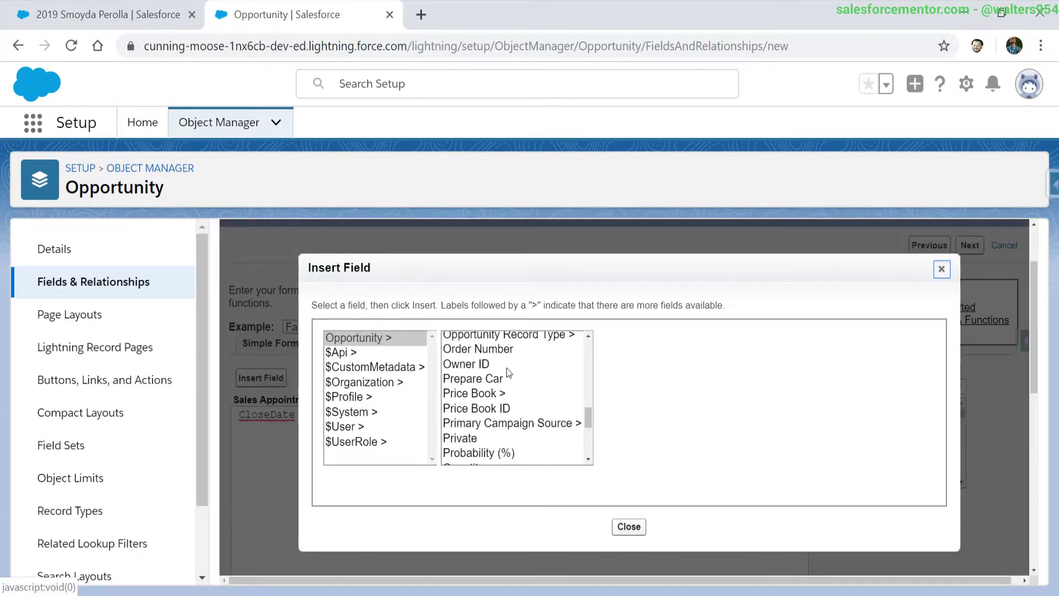
scroll(549, 390, "down", 4)
scroll(548, 392, "up", 2)
left_click(509, 411)
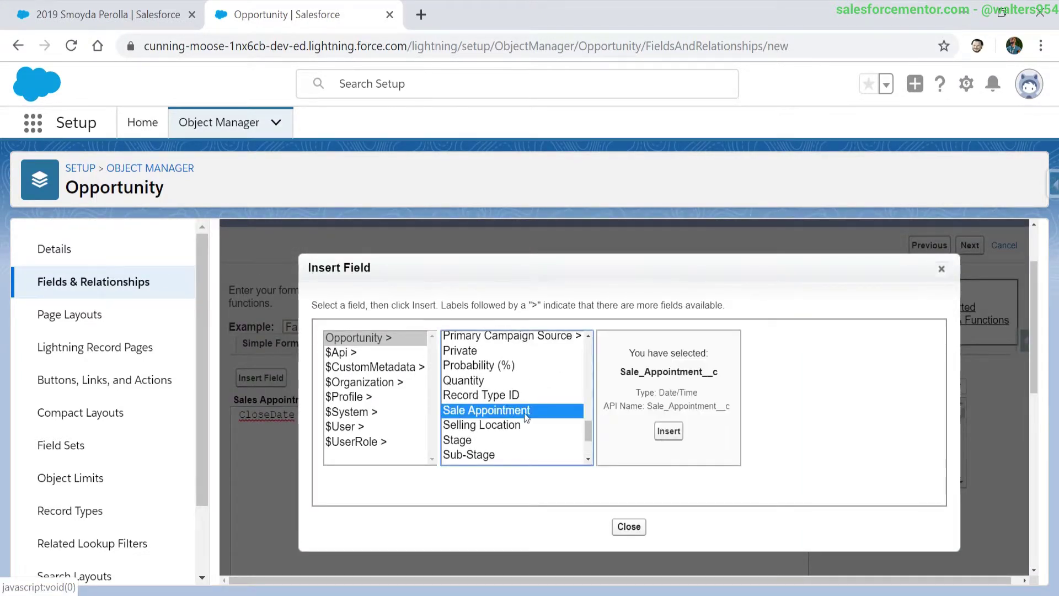
left_click(669, 431)
left_click_drag(441, 415, 297, 423)
key("BackSpace")
Type '- Sale_Appointment__c' after CloseDate and check syntax, revealing the Date versus DateTime error
left_click_drag(238, 402, 415, 403)
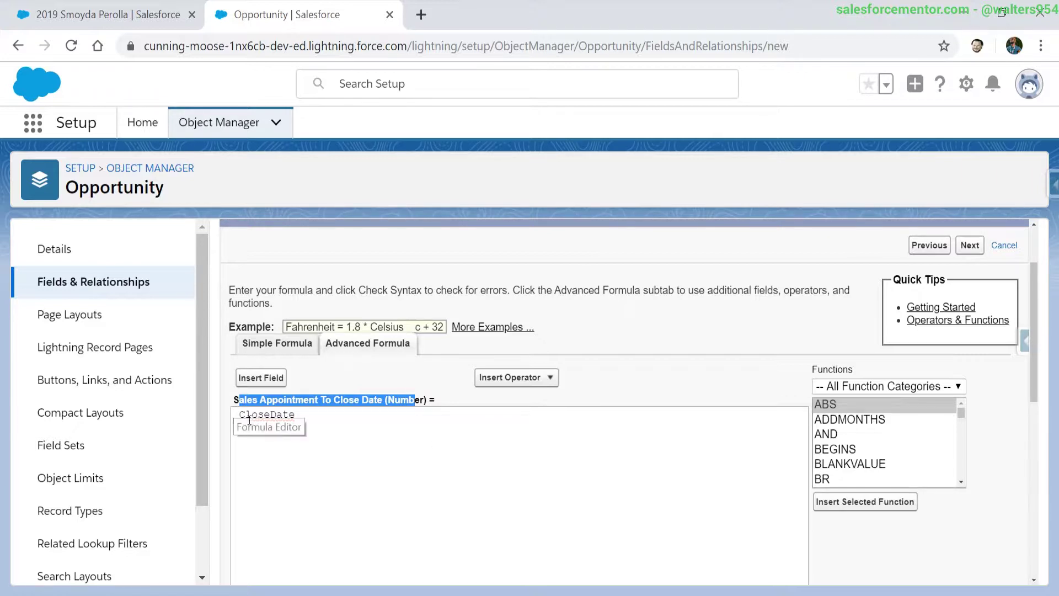
scroll(363, 400, "down", 5)
left_click(265, 313)
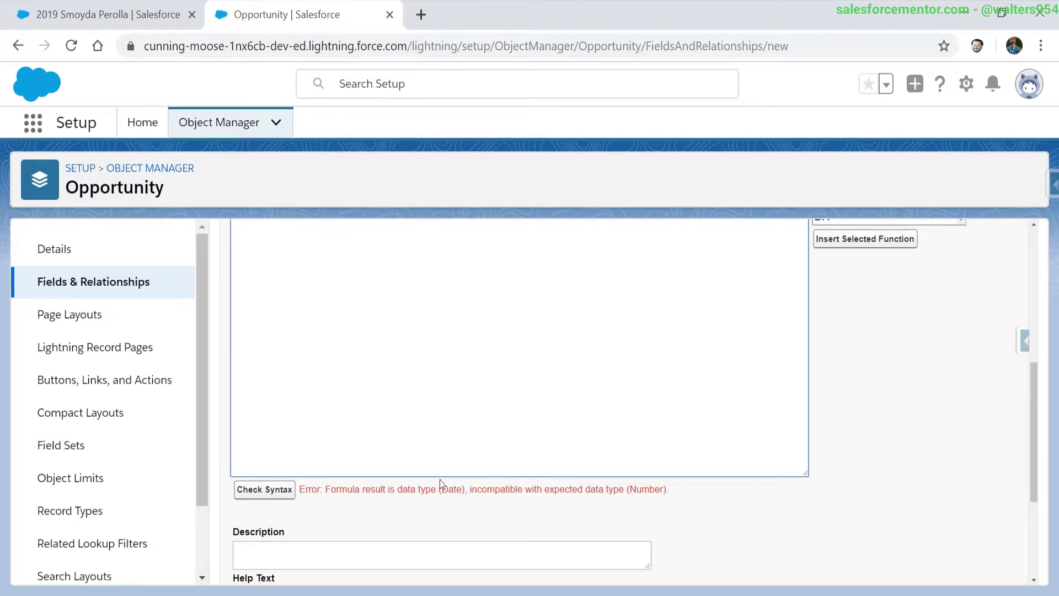
scroll(394, 485, "up", 3)
type("-  Sale_Appointment__c")
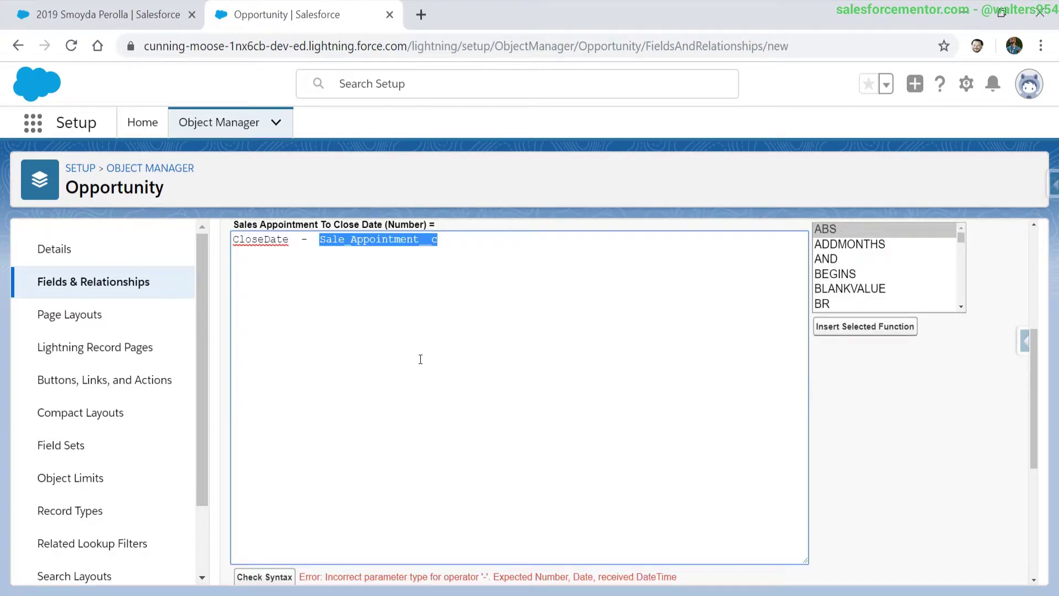
scroll(402, 412, "down", 2)
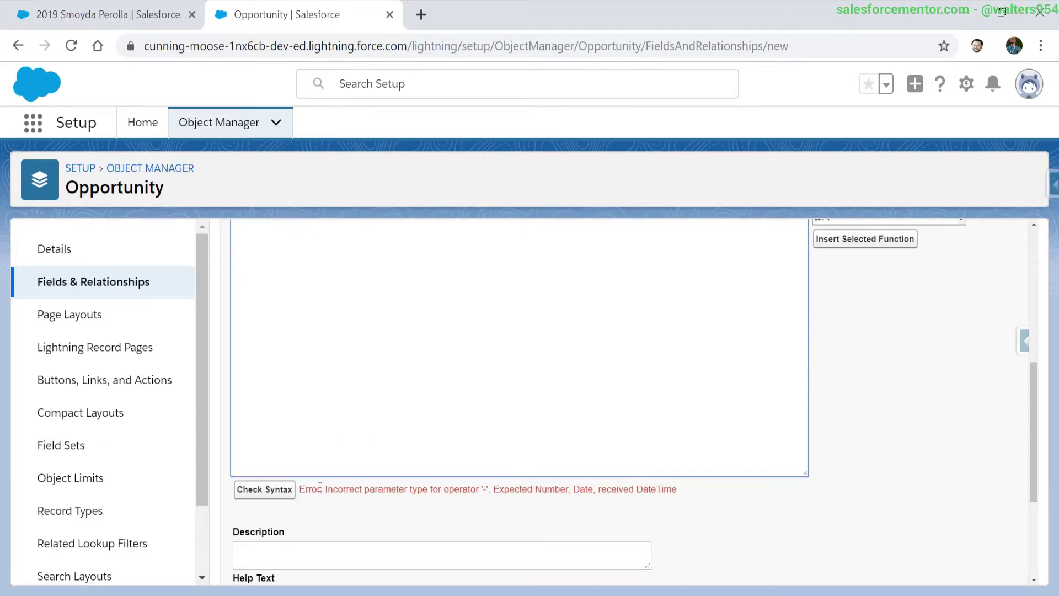
left_click_drag(318, 490, 575, 502)
left_click(672, 504)
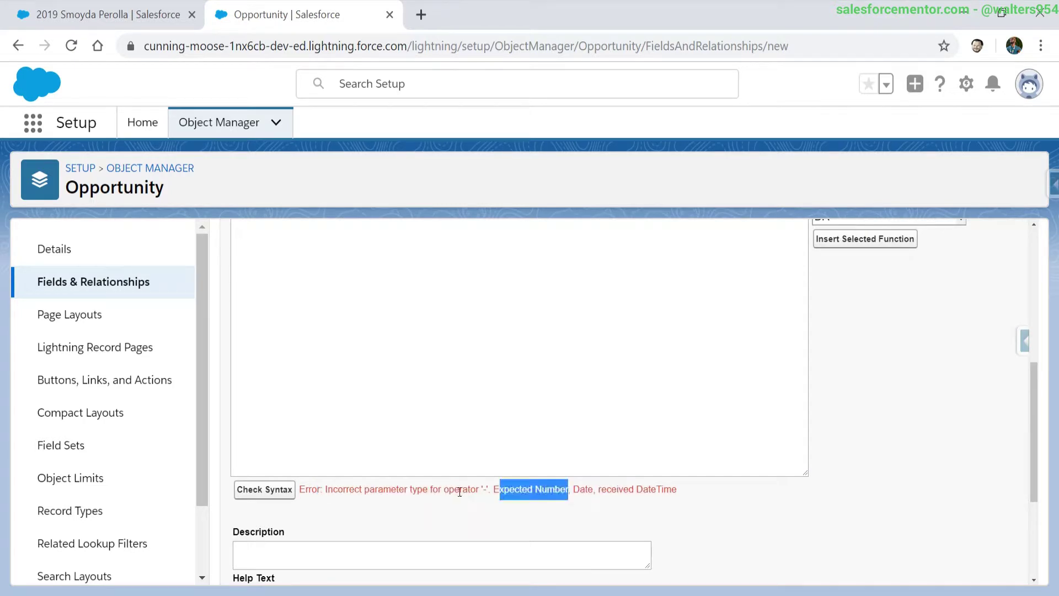
left_click_drag(475, 491, 493, 495)
left_click(499, 493)
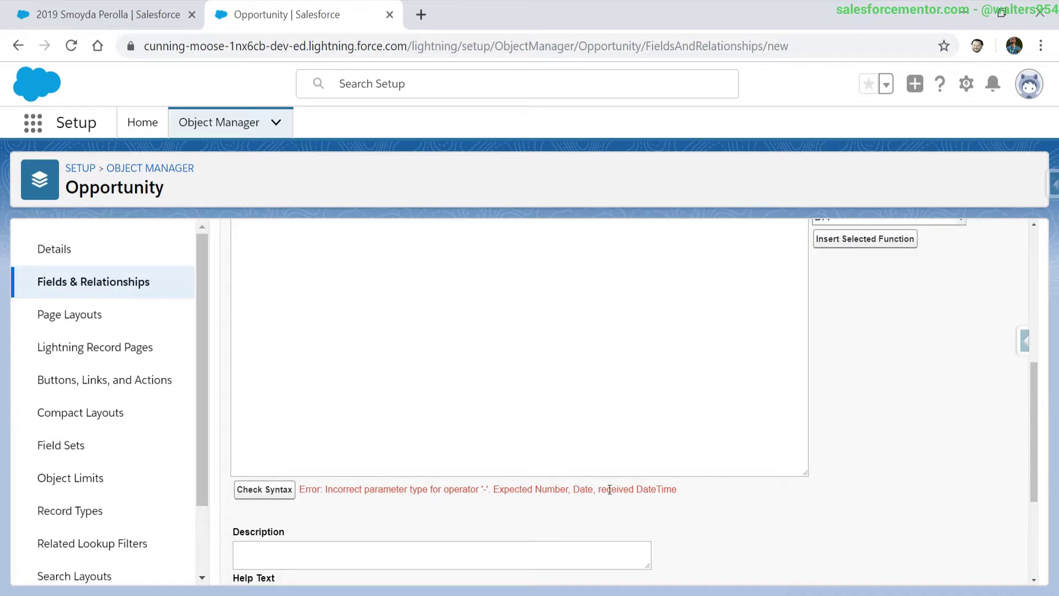
scroll(657, 570, "up", 5)
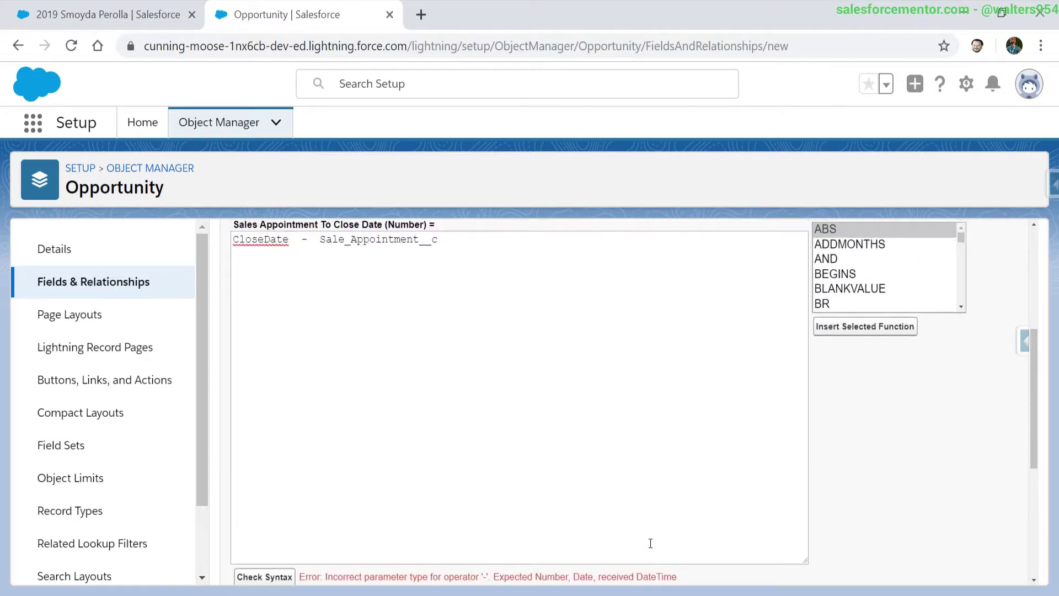
Wrap Sale_Appointment__c in DATEVALUE() and advance past the formula and field-level security steps
left_click(320, 414)
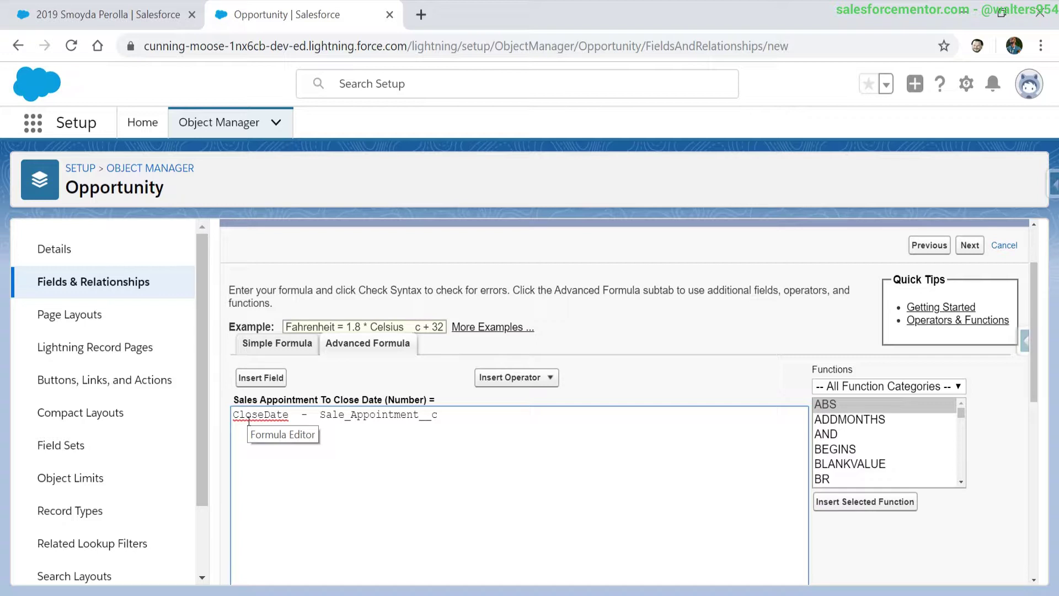
type("DATEVALUE(")
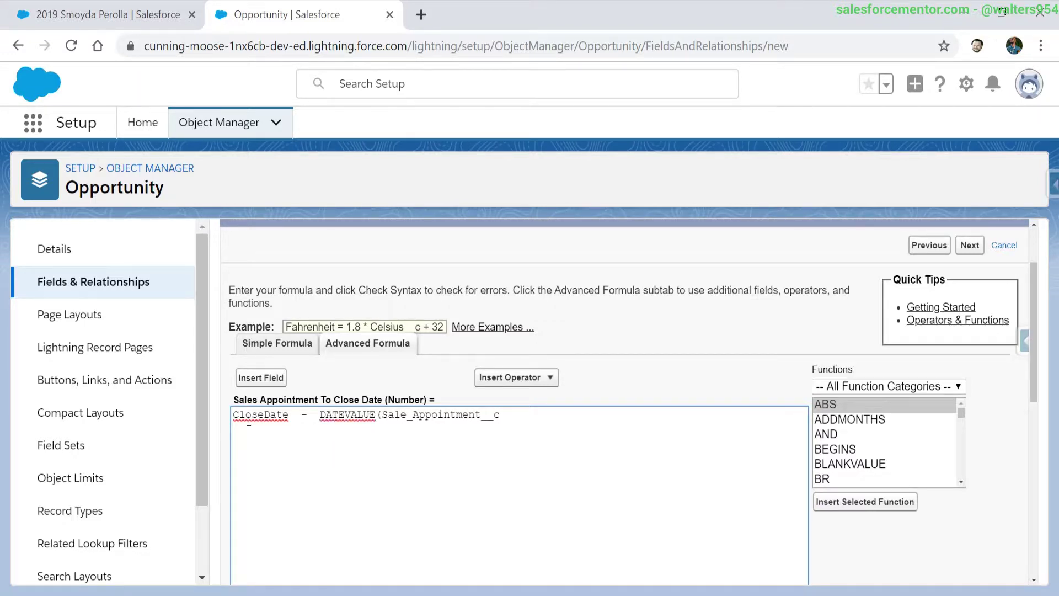
type(")")
scroll(249, 421, "down", 6)
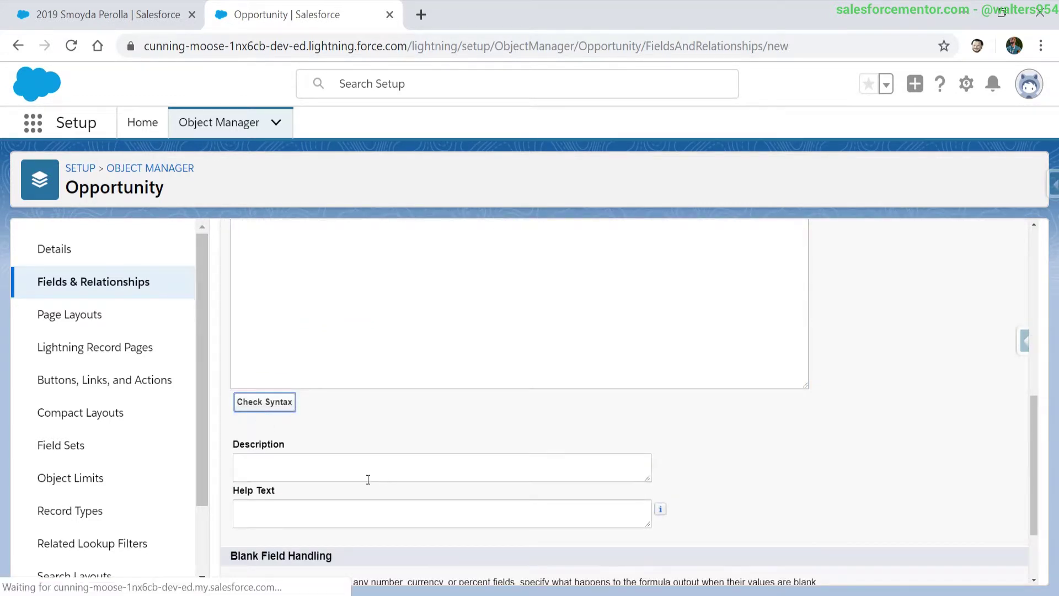
scroll(362, 484, "down", 3)
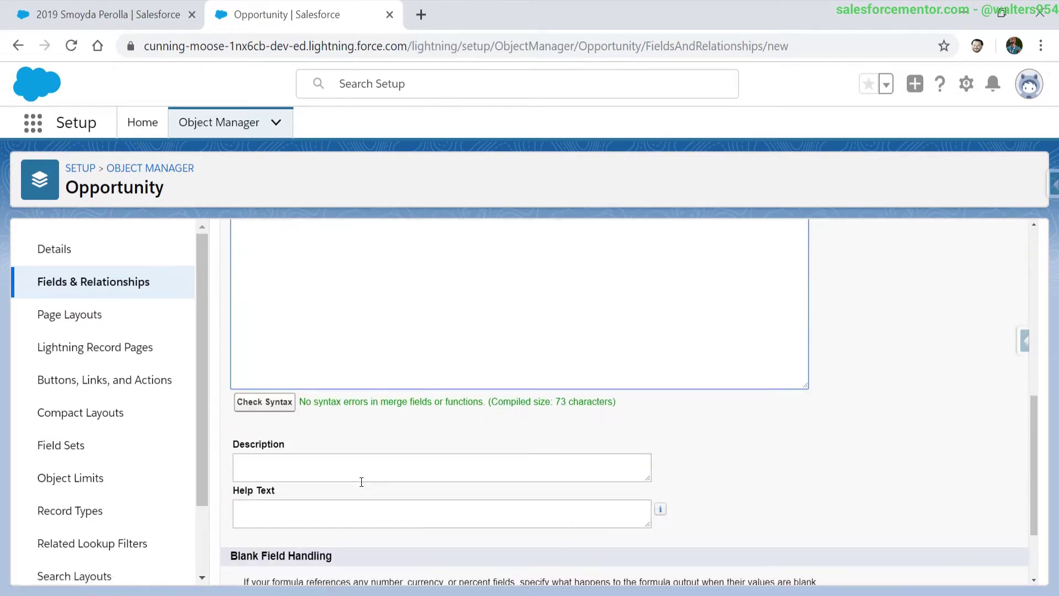
left_click_drag(331, 402, 480, 403)
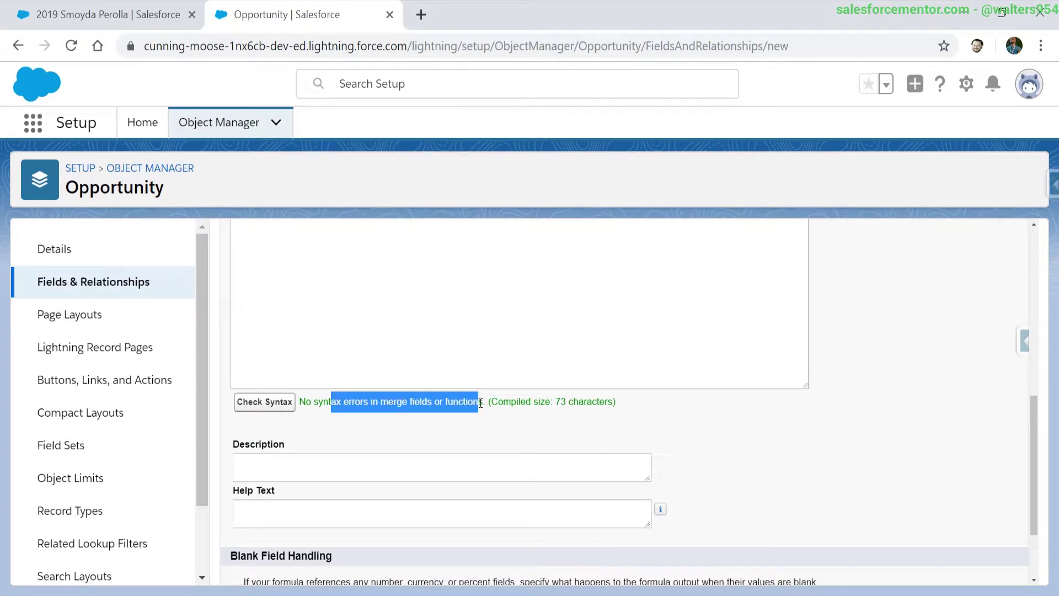
scroll(877, 512, "up", 10)
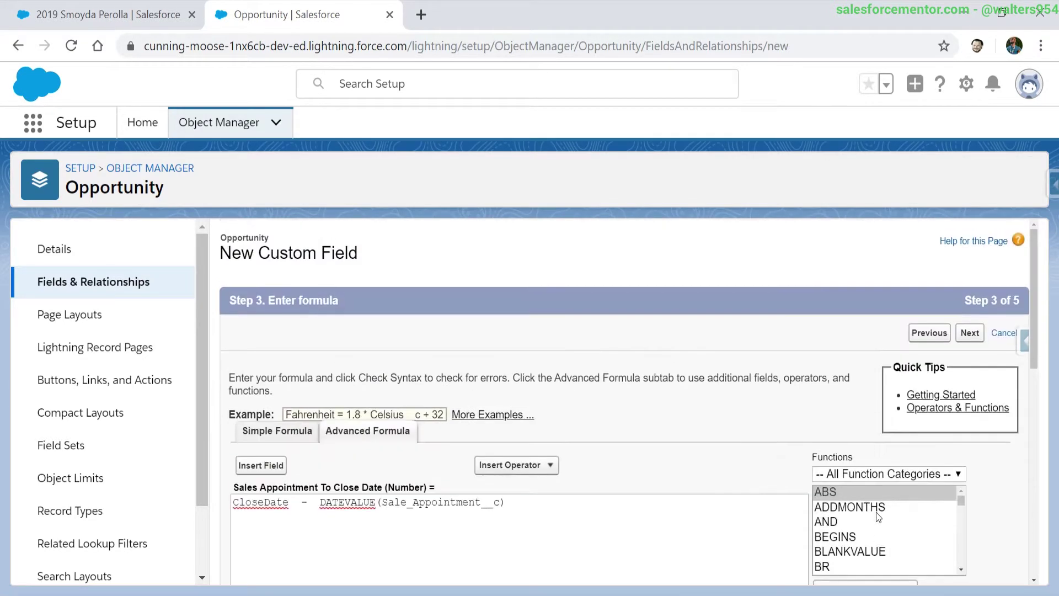
left_click(970, 337)
left_click(969, 337)
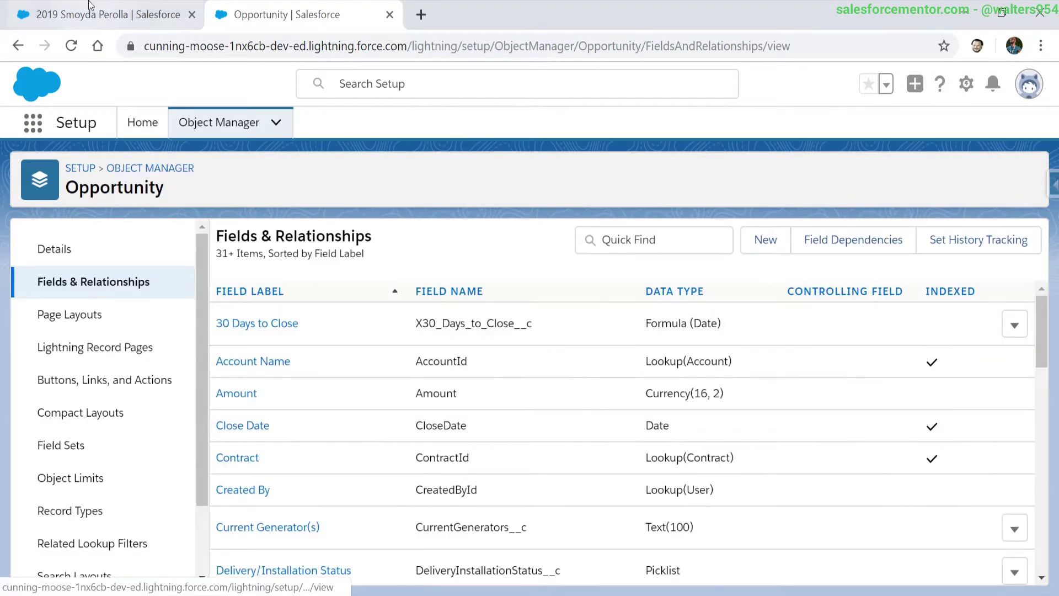
Refresh the opportunity record and change its Close Date to 12/3/2019
left_click(104, 14)
left_click(73, 47)
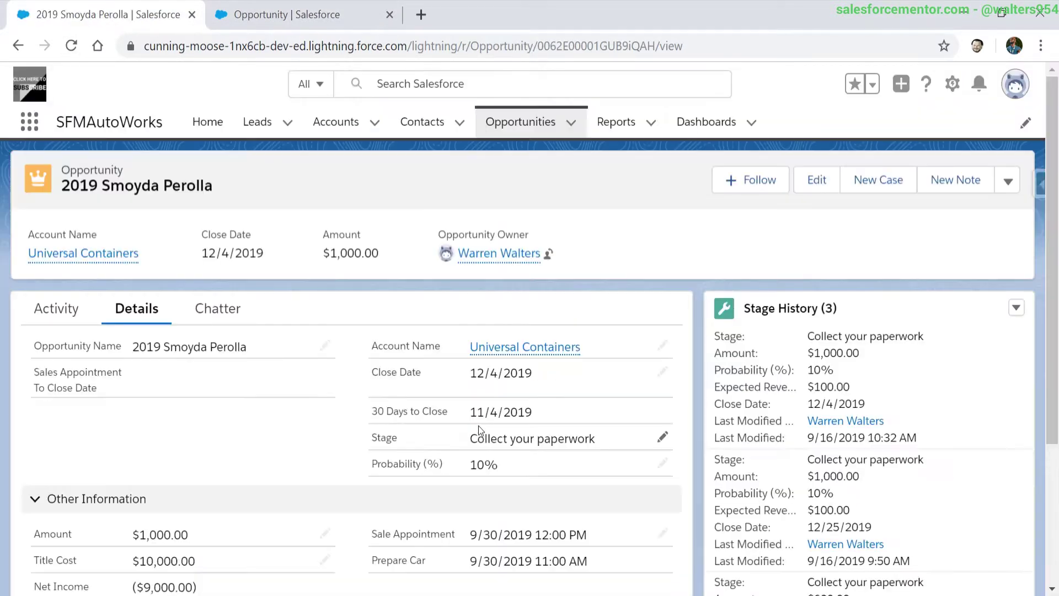
left_click(663, 372)
left_click(616, 359)
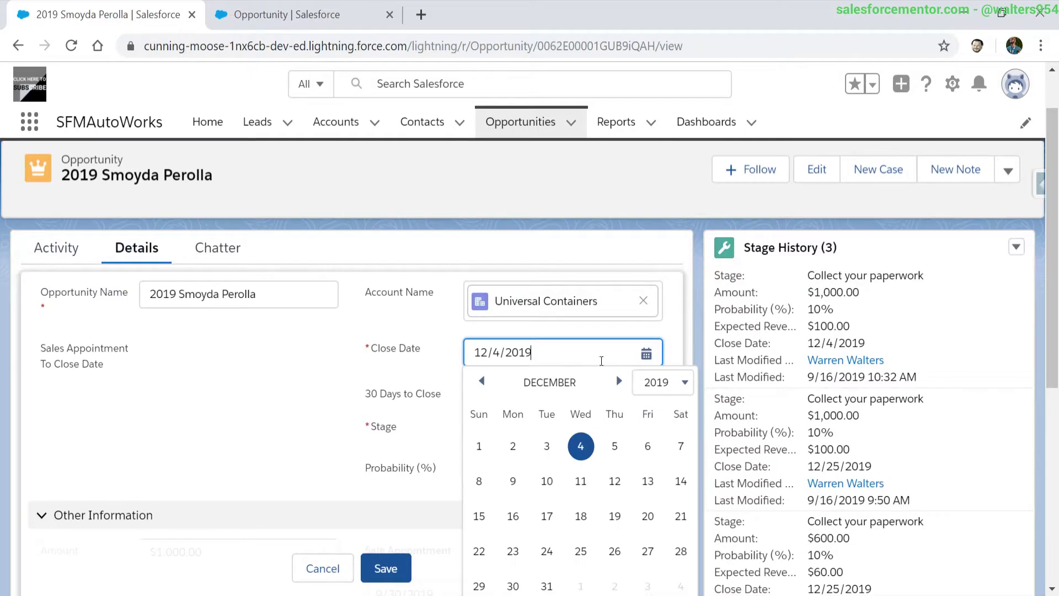
left_click(482, 384)
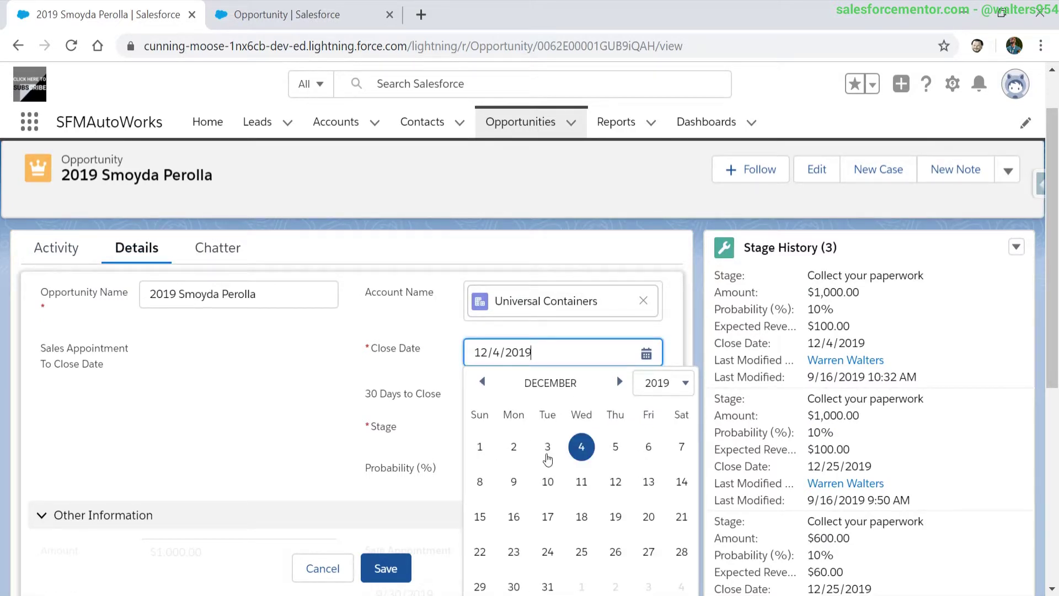
left_click(548, 448)
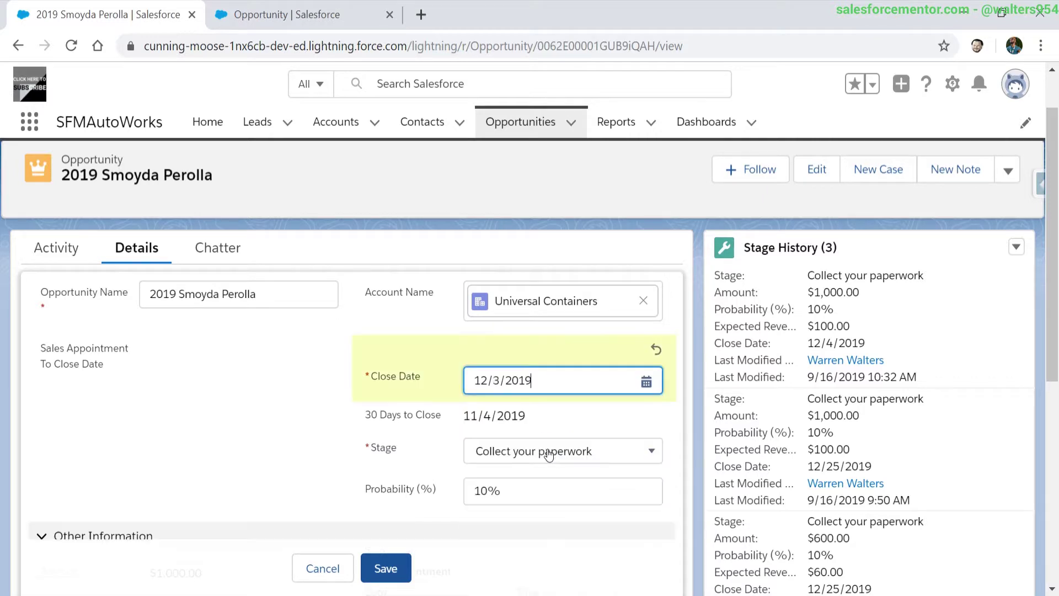
left_click(393, 564)
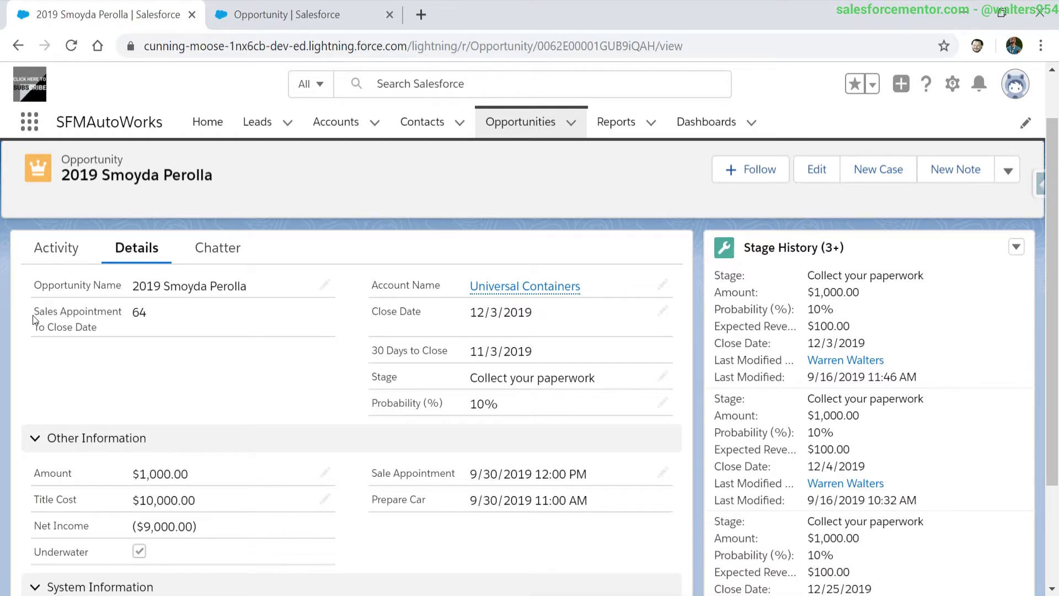
Highlight the Sale Appointment and Close Date values on the record
scroll(165, 298, "down", 2)
scroll(298, 303, "up", 2)
left_click_drag(378, 473, 531, 474)
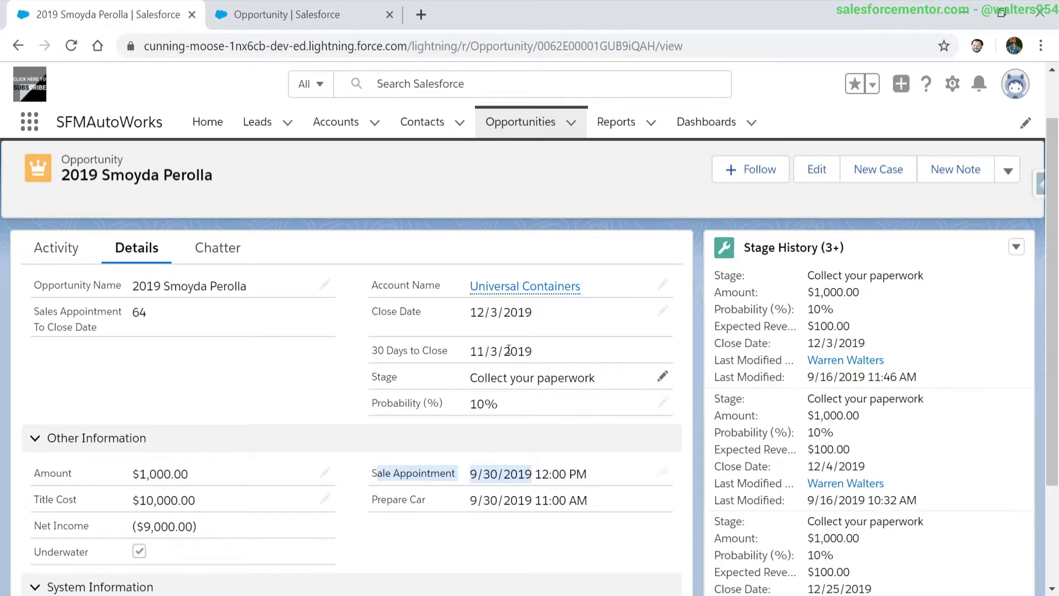
double_click(401, 313)
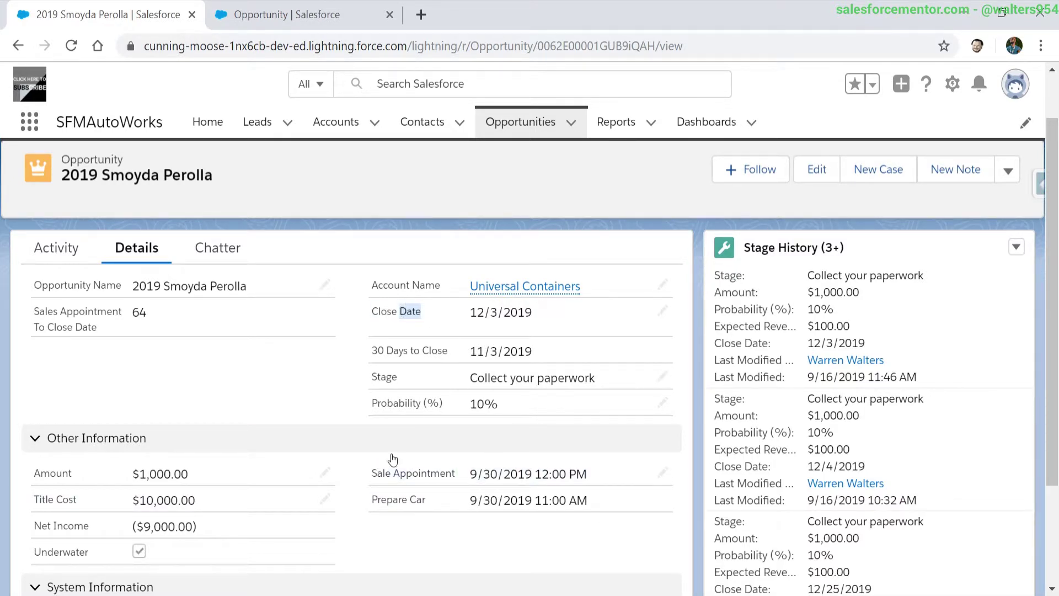
left_click_drag(392, 474, 514, 476)
left_click(487, 475)
Change the Sale Appointment date to 11/1/2019 and save it
left_click(663, 473)
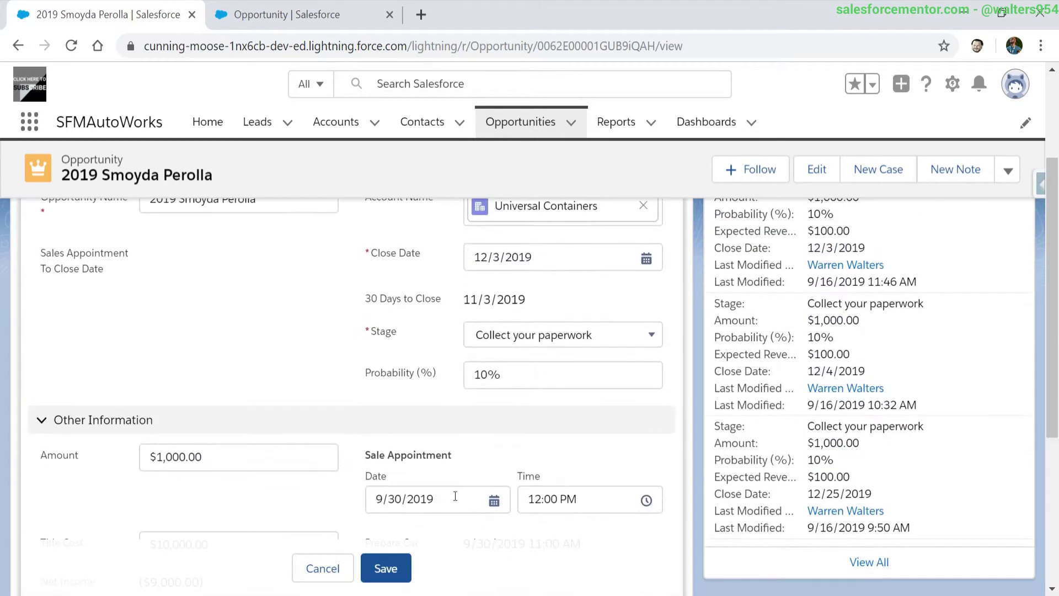
left_click(442, 504)
left_click(522, 442)
left_click(522, 441)
scroll(521, 453, "down", 2)
left_click(551, 419)
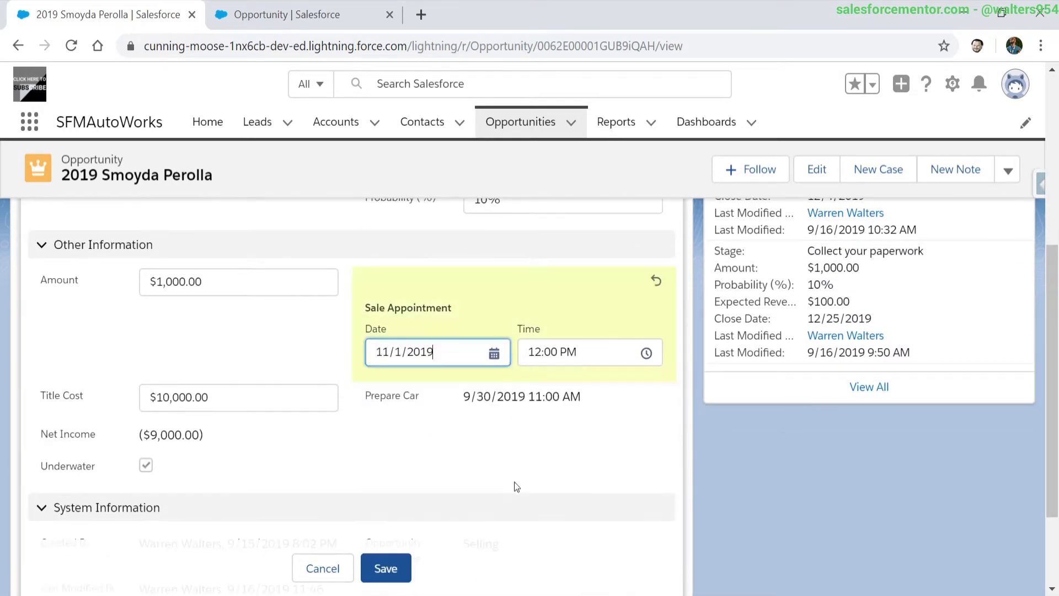
left_click(394, 566)
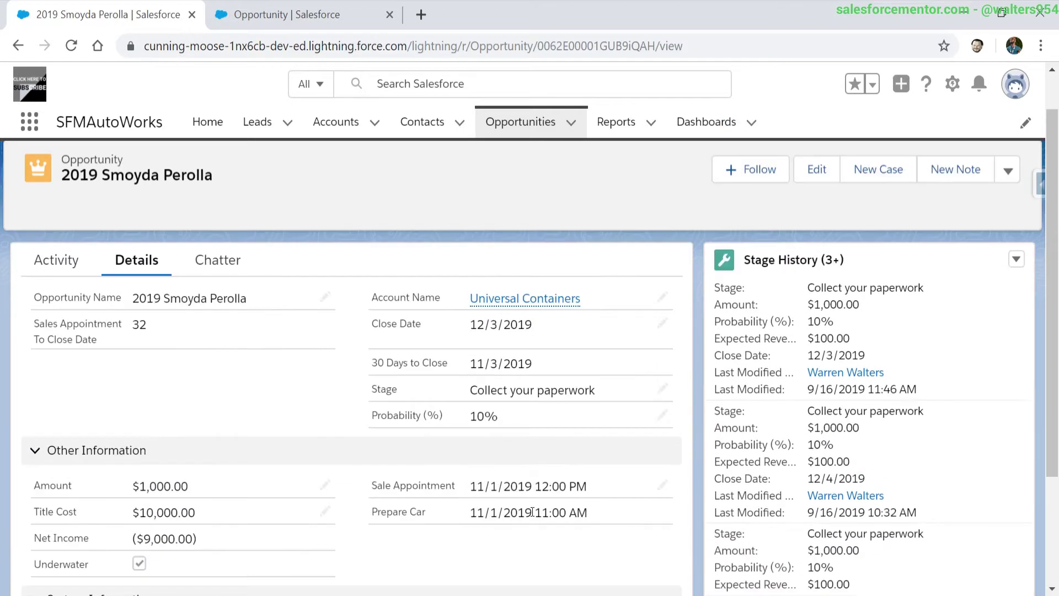
left_click_drag(47, 326, 74, 328)
triple_click(73, 330)
Clear the highlight on the Sales Appointment To Close Date label
left_click(159, 329)
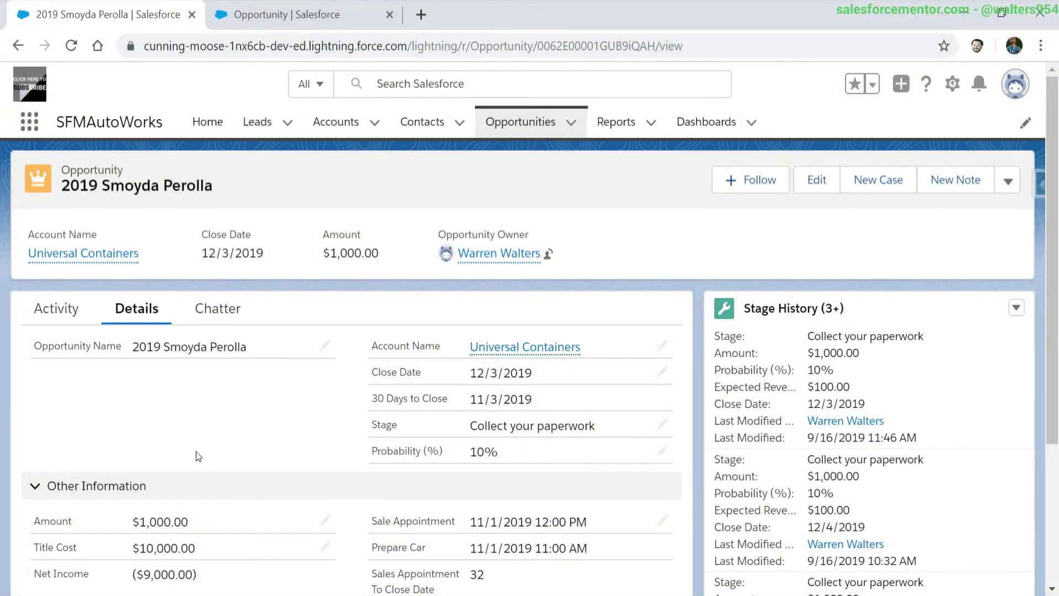
Scroll the record down to the Title Cost field and highlight it
scroll(196, 451, "down", 2)
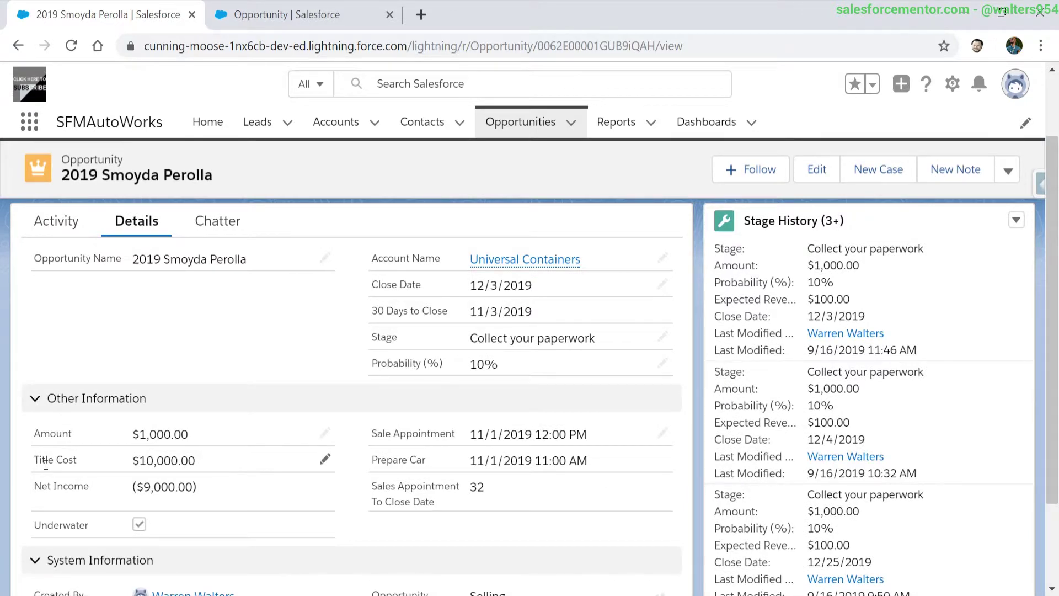
double_click(57, 460)
left_click(201, 464)
Start a new Opportunity custom field as a Formula returning Percent
left_click(243, 12)
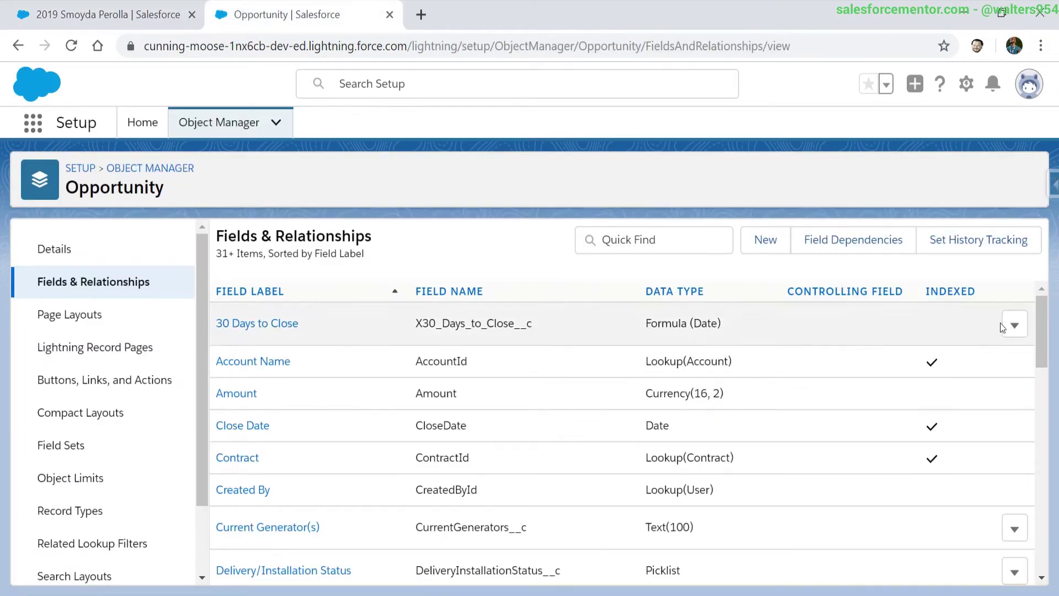
left_click(770, 243)
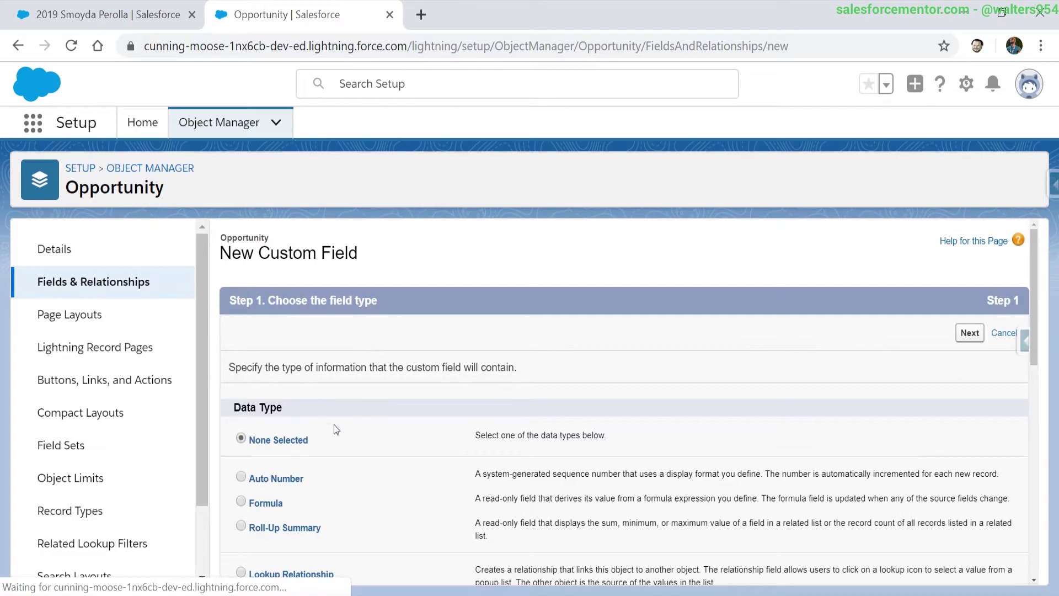
scroll(298, 427, "down", 2)
left_click(260, 415)
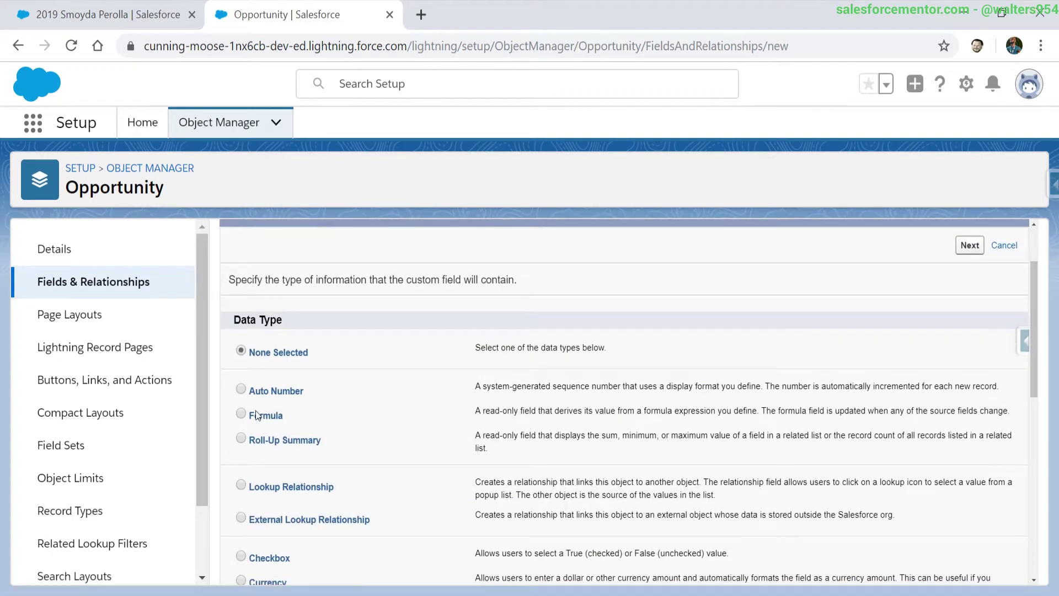
left_click(969, 246)
scroll(407, 387, "down", 2)
left_click(276, 454)
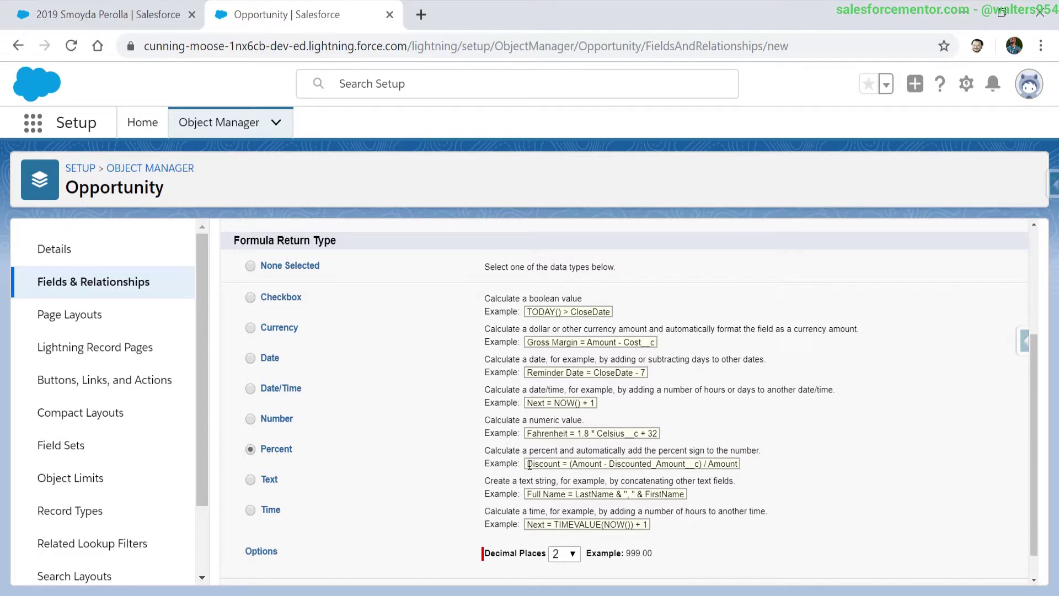
left_click_drag(529, 464, 587, 469)
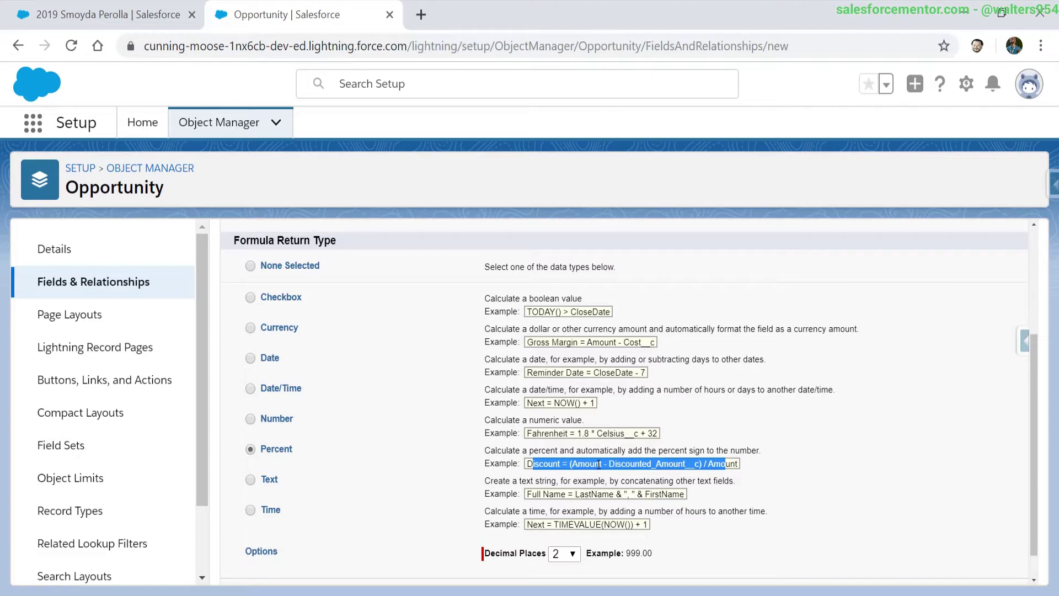
left_click(737, 464, "shift")
Label the field 'Cost Percent' and let the Field Name fill in
scroll(722, 541, "up", 3)
left_click(395, 366)
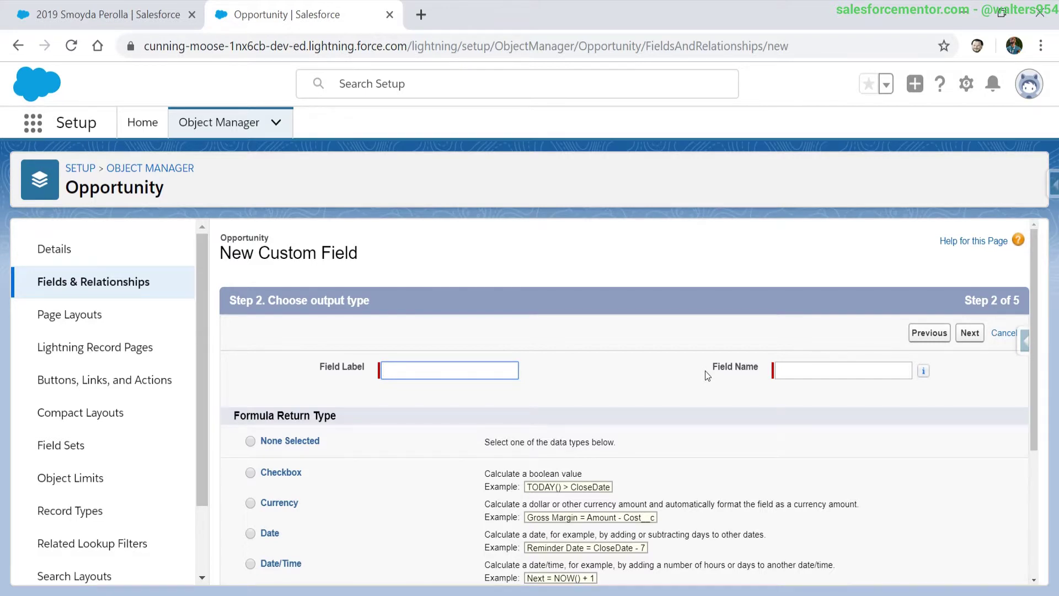
type("Cost Percent")
left_click(705, 371)
left_click(970, 334)
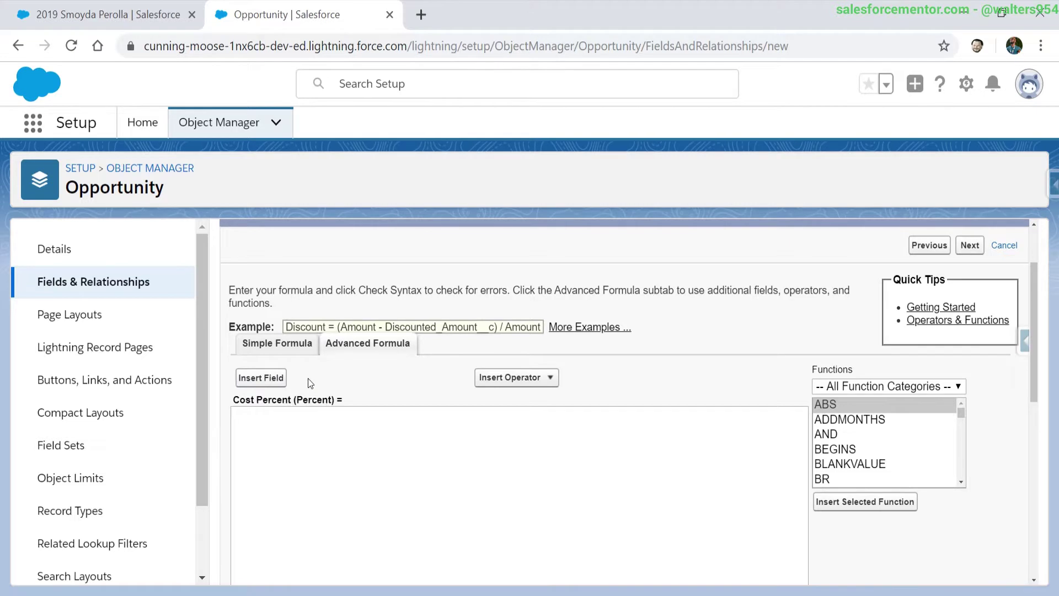
Insert Title_Cost__c from the Opportunity field list into the formula box
left_click(255, 378)
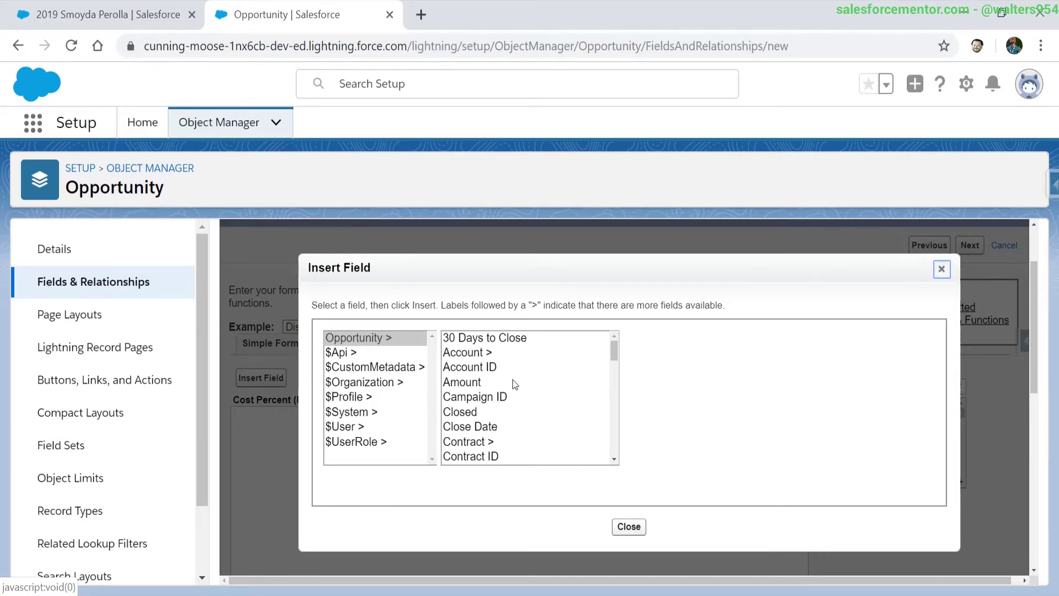
scroll(513, 384, "down", 7)
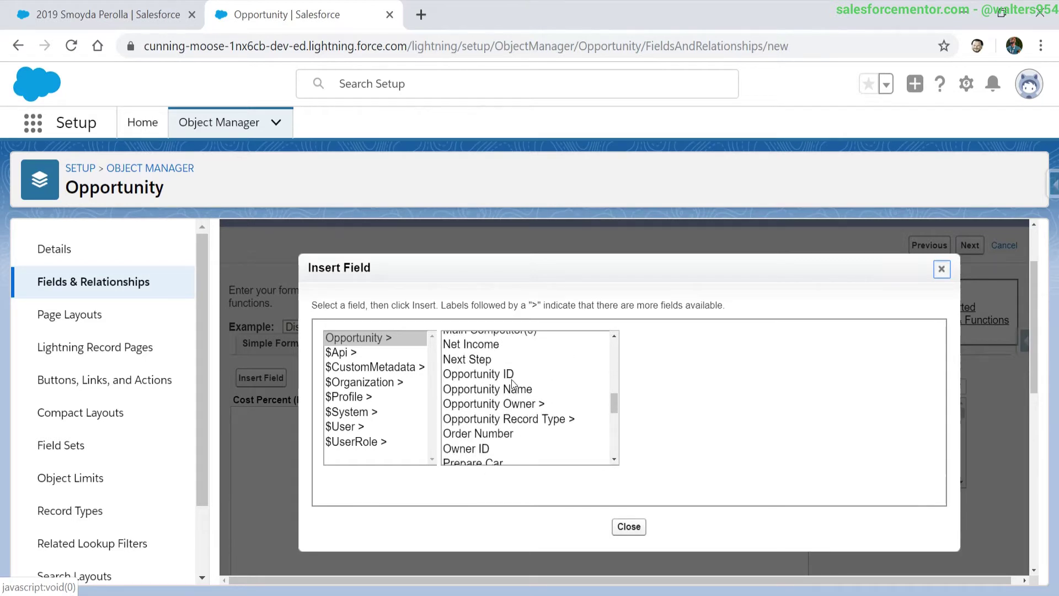
scroll(513, 382, "down", 6)
left_click(512, 382)
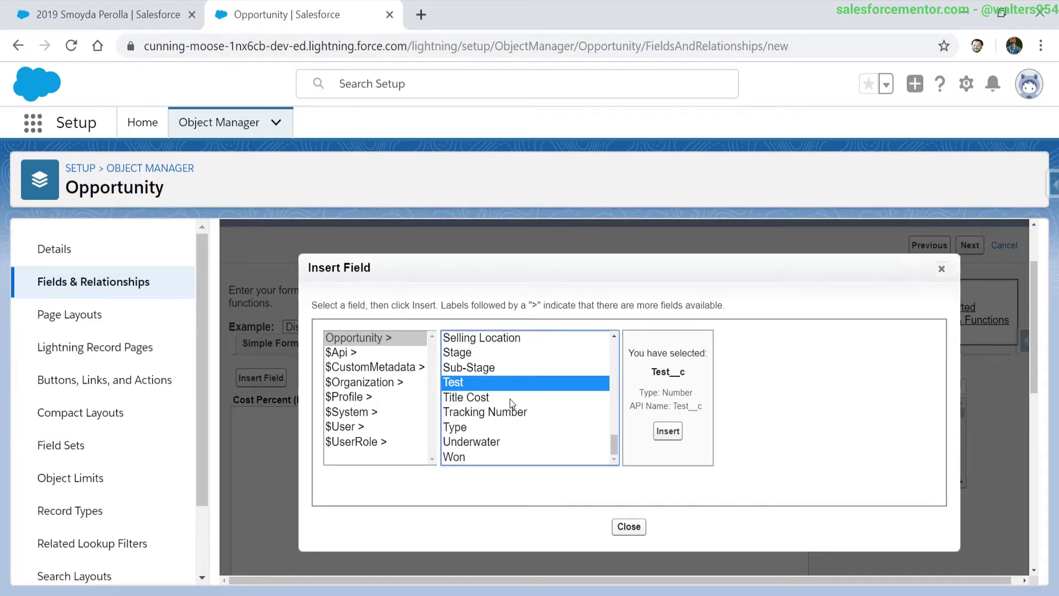
left_click(510, 398)
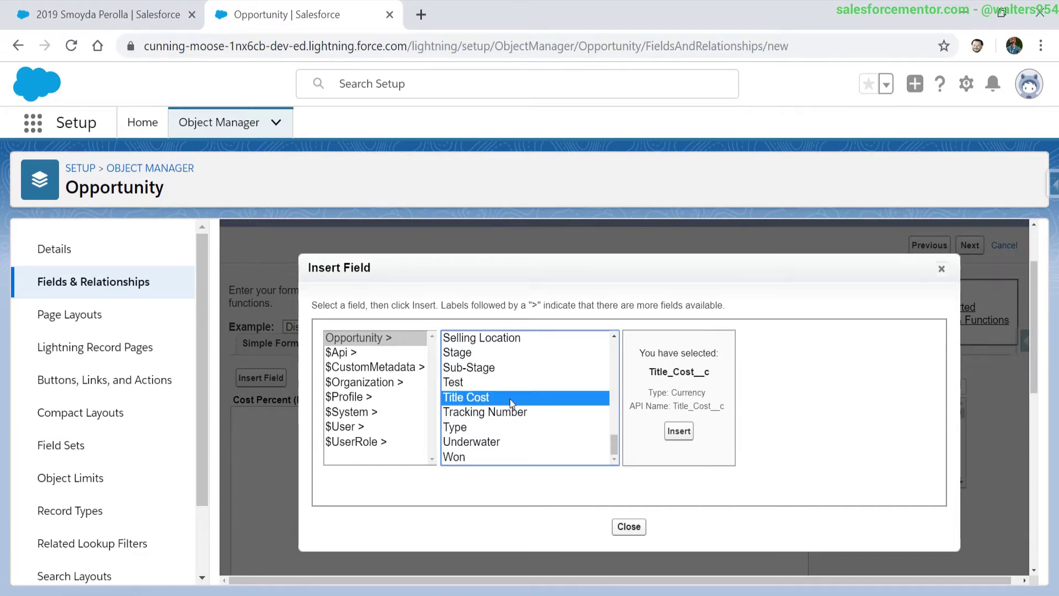
left_click(679, 431)
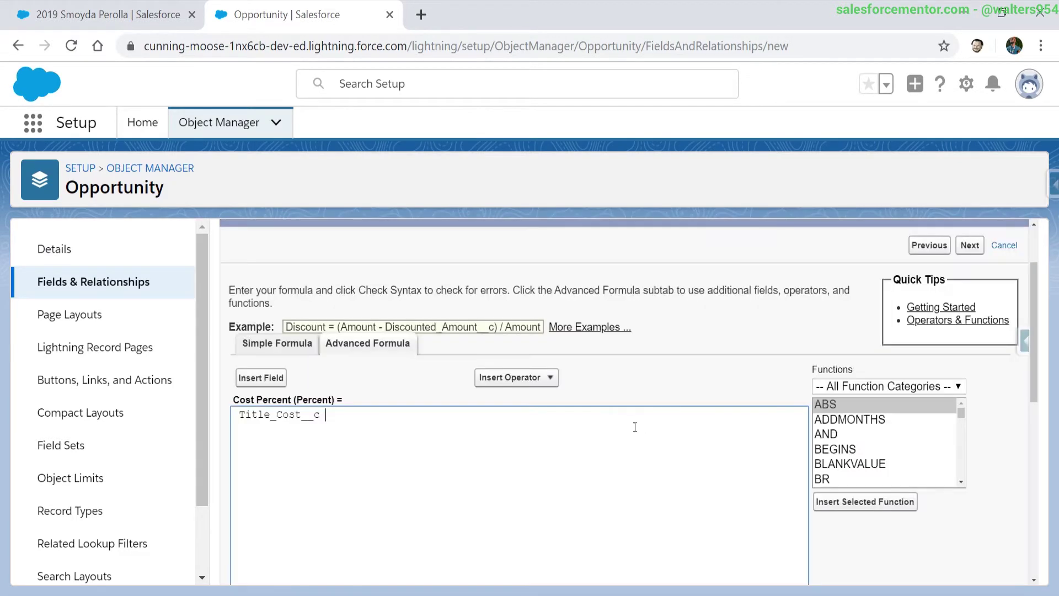
type("/ Amount")
left_click(533, 379)
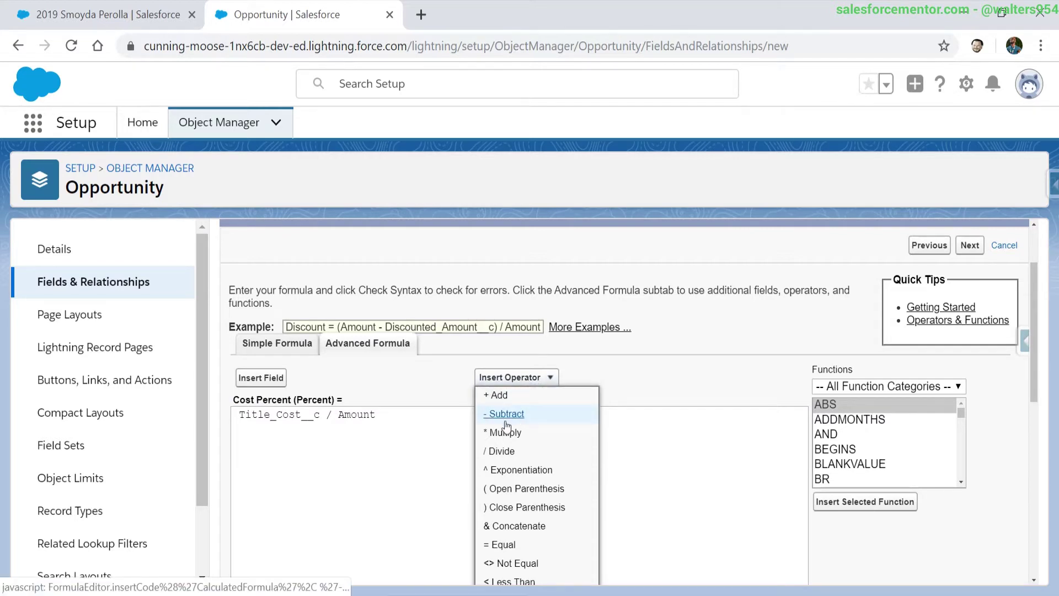
scroll(506, 426, "down", 3)
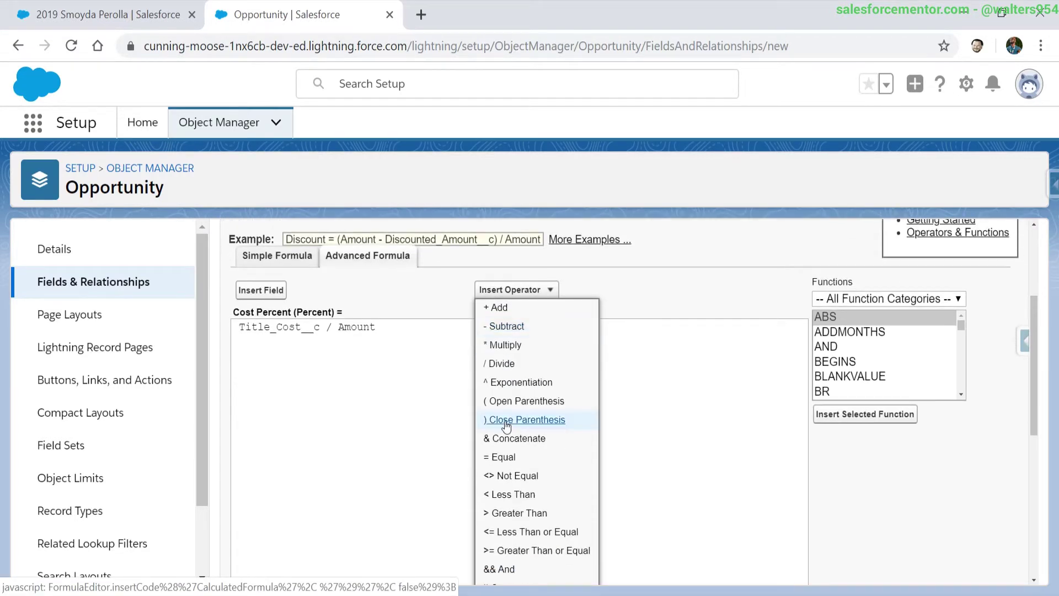
scroll(506, 426, "up", 2)
scroll(506, 426, "down", 2)
scroll(503, 429, "up", 2)
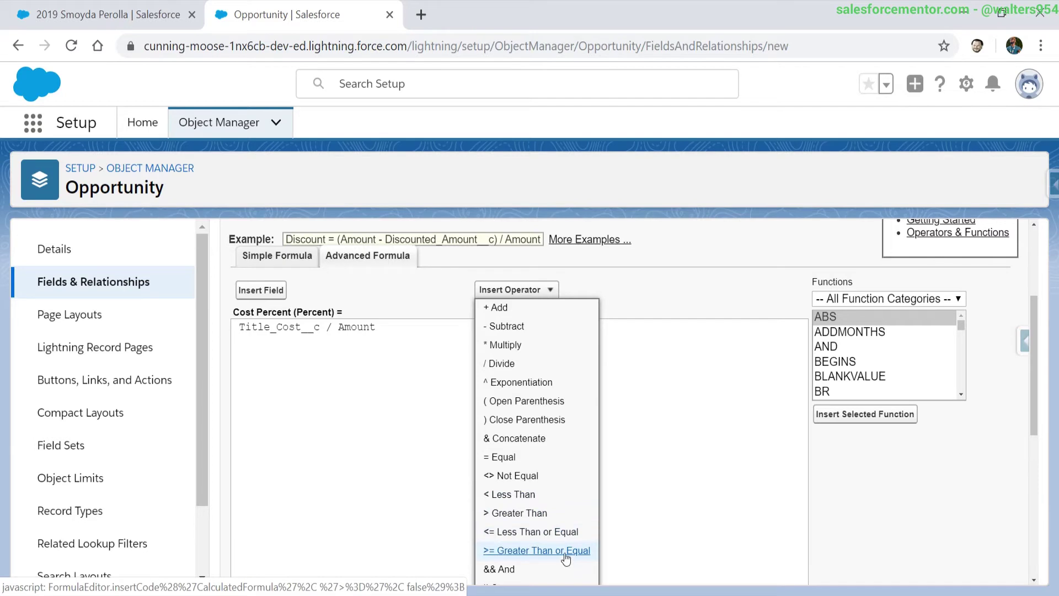
scroll(527, 530, "down", 2)
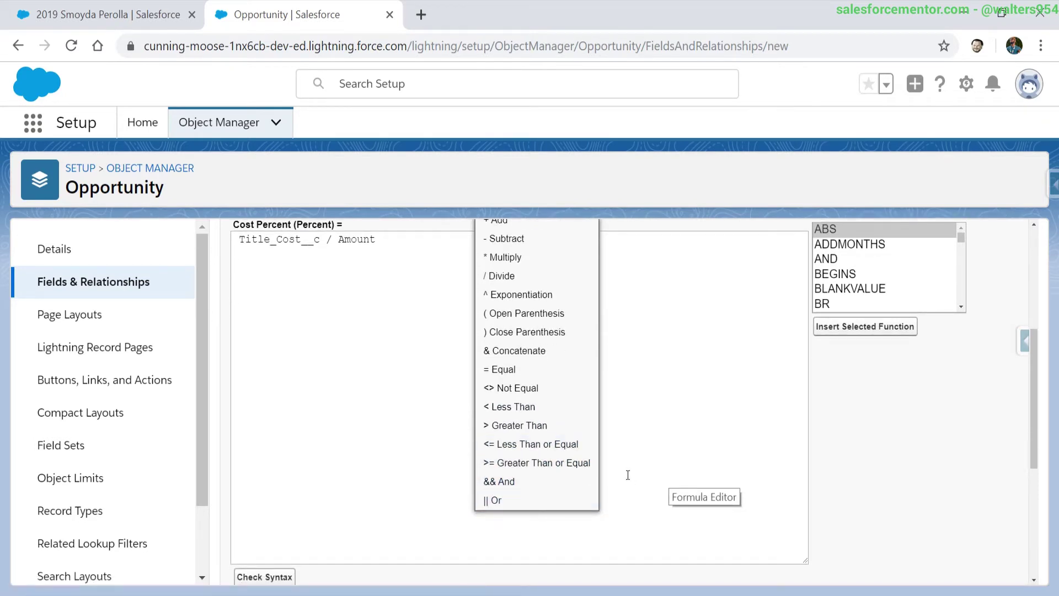
scroll(628, 475, "up", 2)
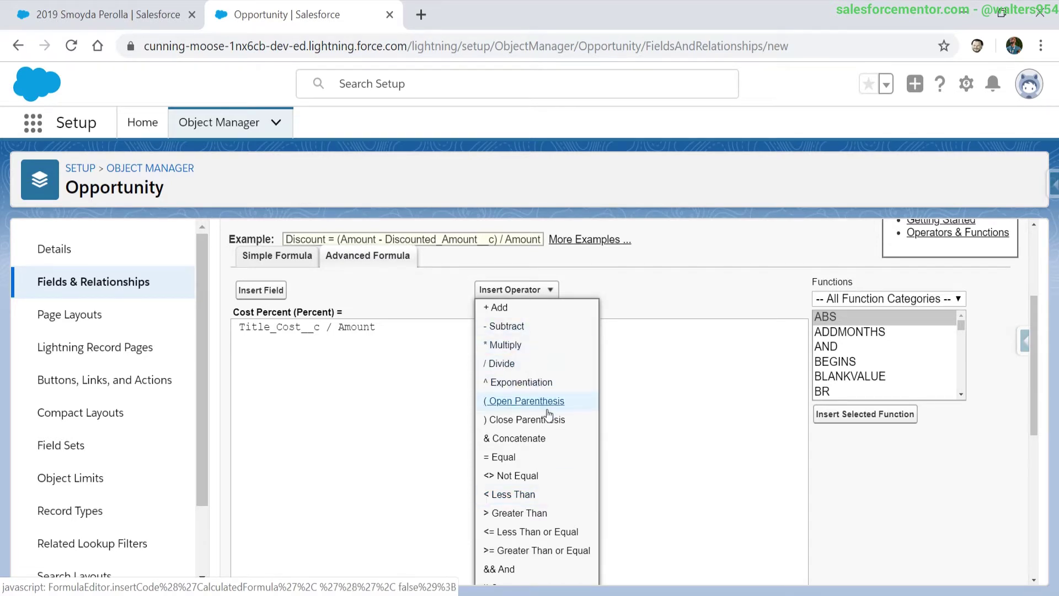
scroll(549, 415, "down", 2)
scroll(542, 491, "up", 2)
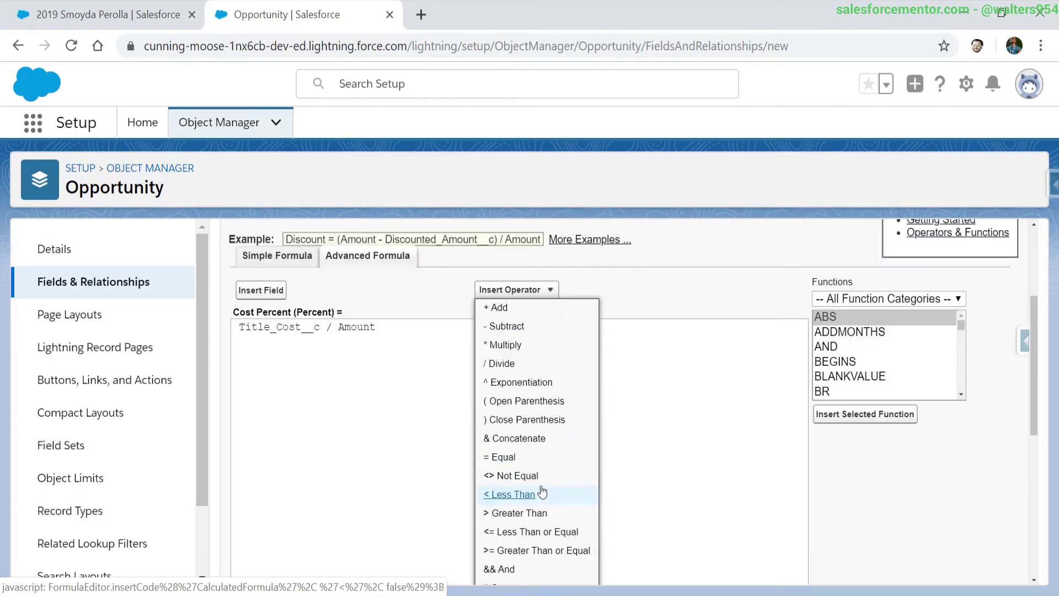
left_click(690, 397)
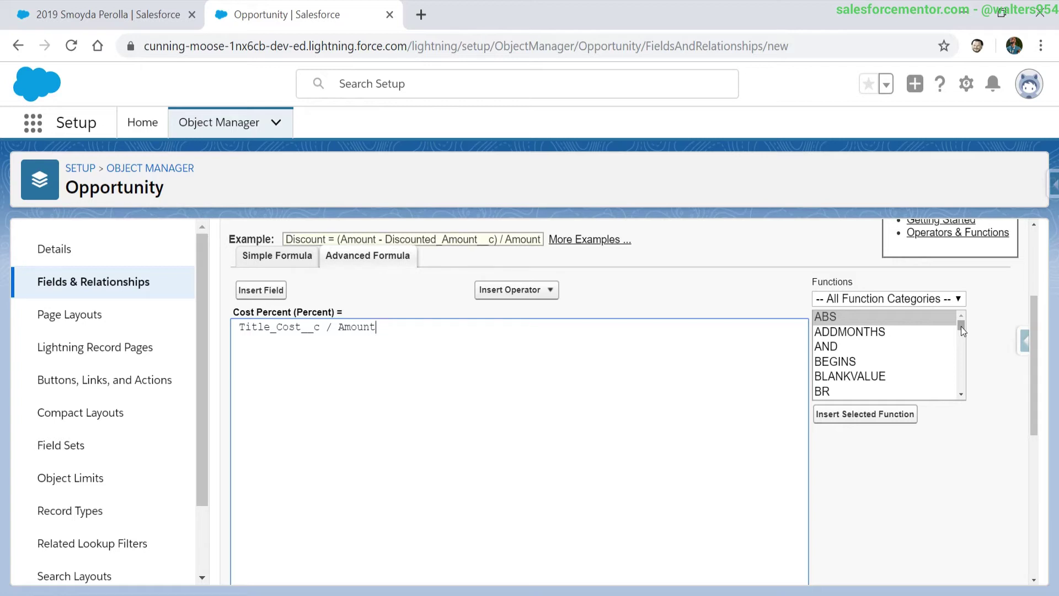
Browse the Logical and Text function categories, then select ABS(number) to read its description
left_click_drag(961, 326, 972, 392)
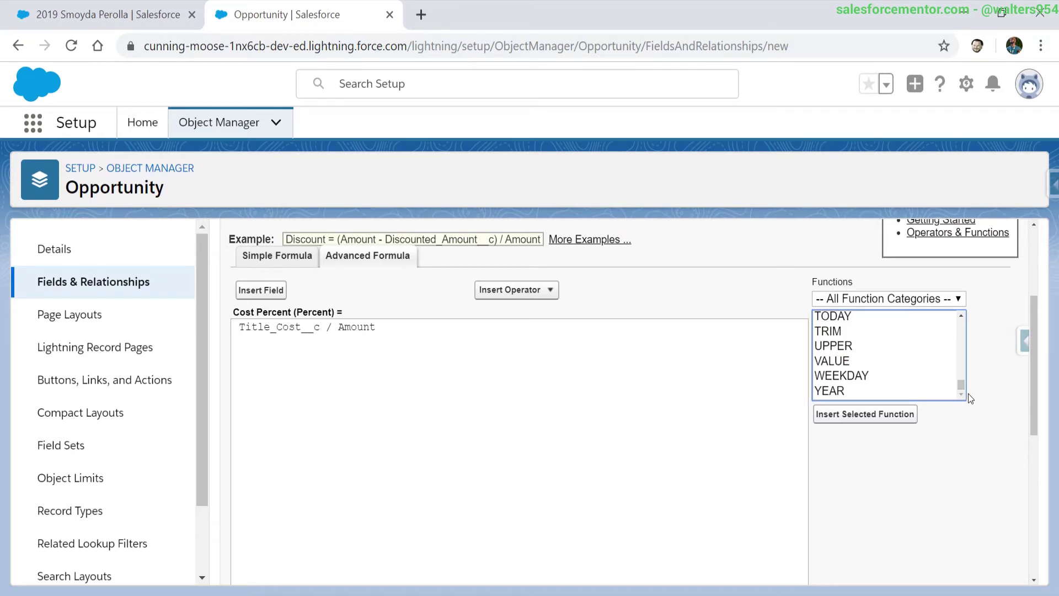
left_click(956, 301)
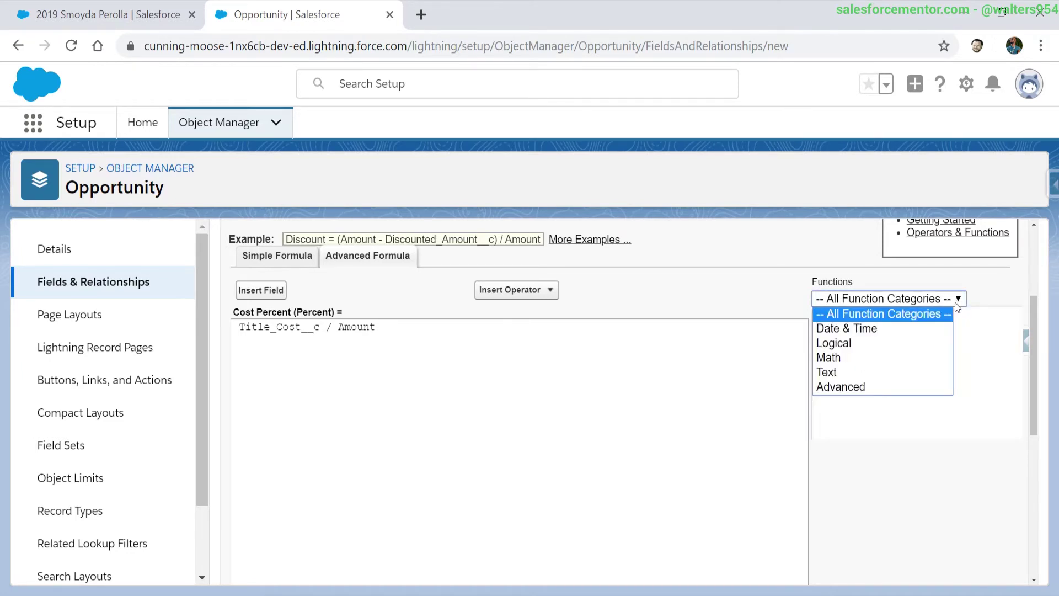
left_click(889, 343)
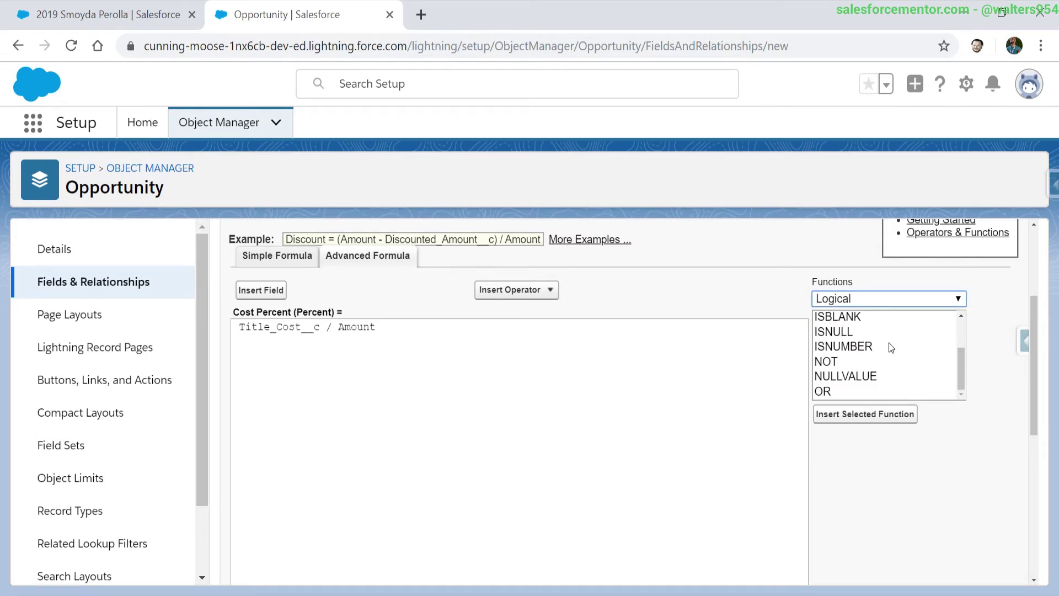
scroll(889, 346, "up", 2)
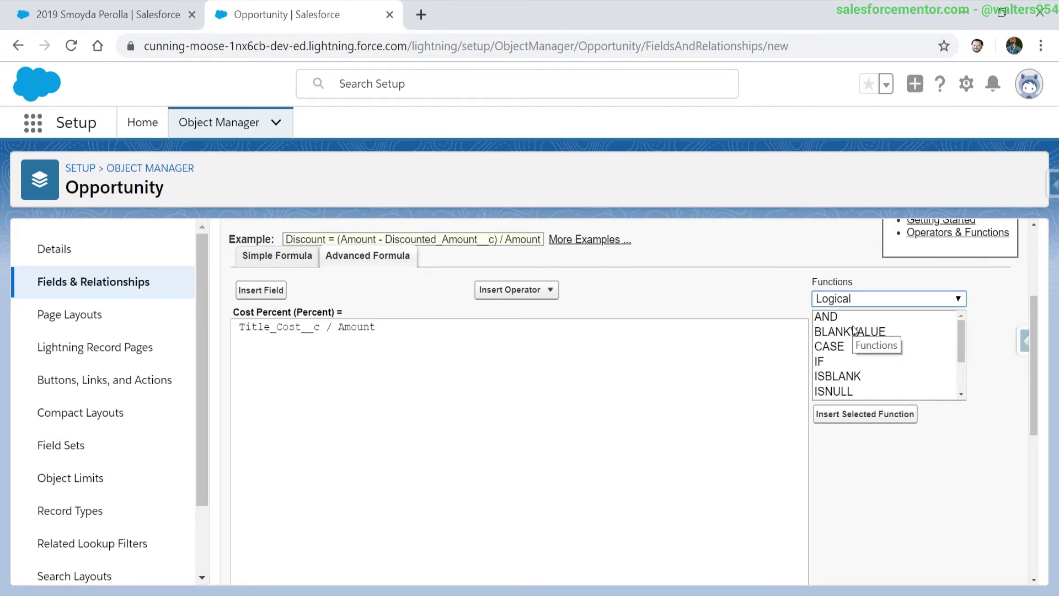
left_click(853, 299)
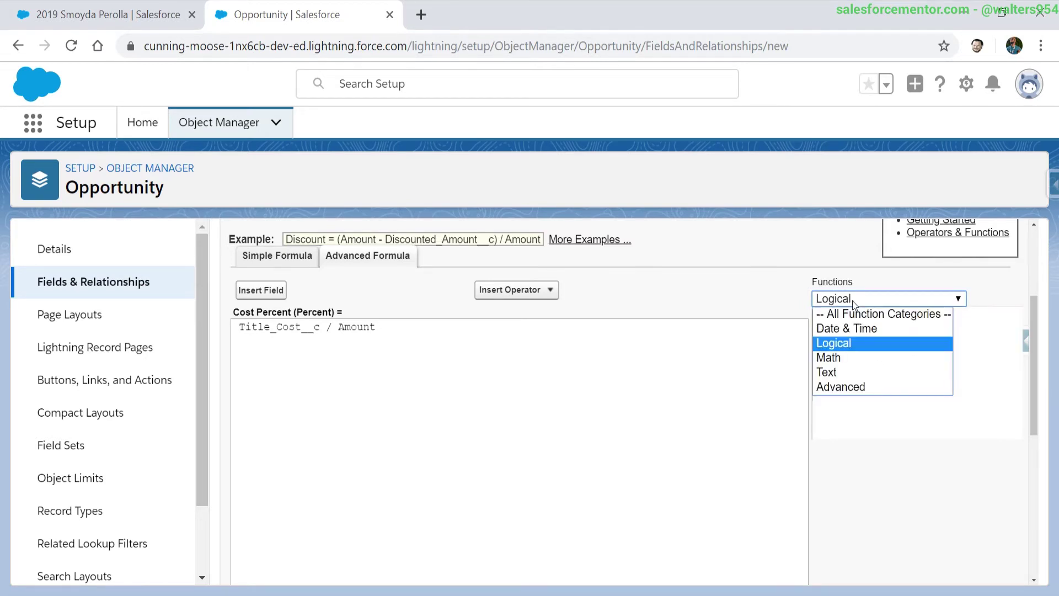
left_click(831, 373)
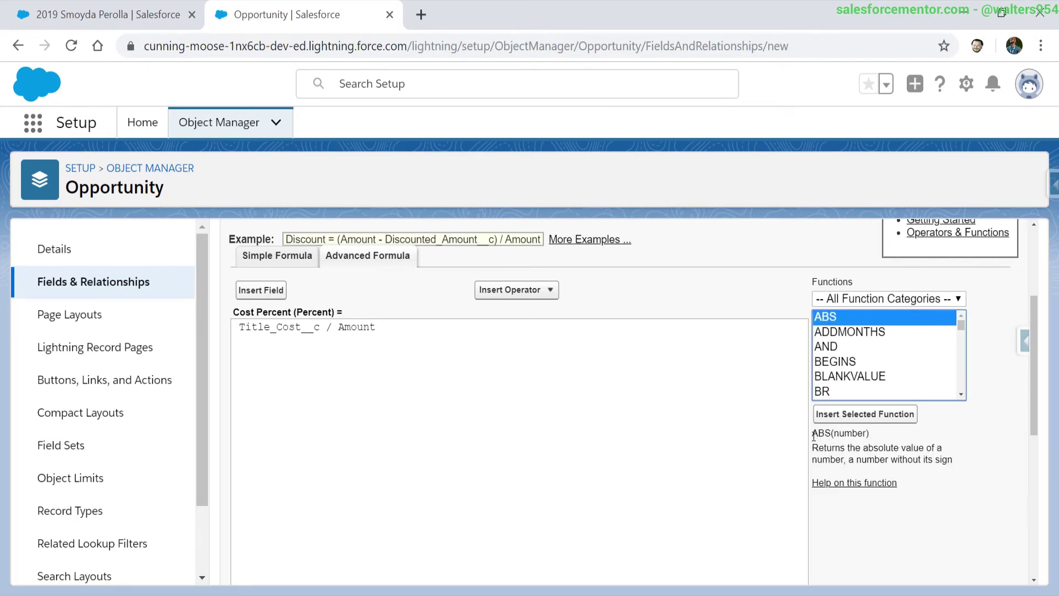
left_click_drag(814, 436, 867, 435)
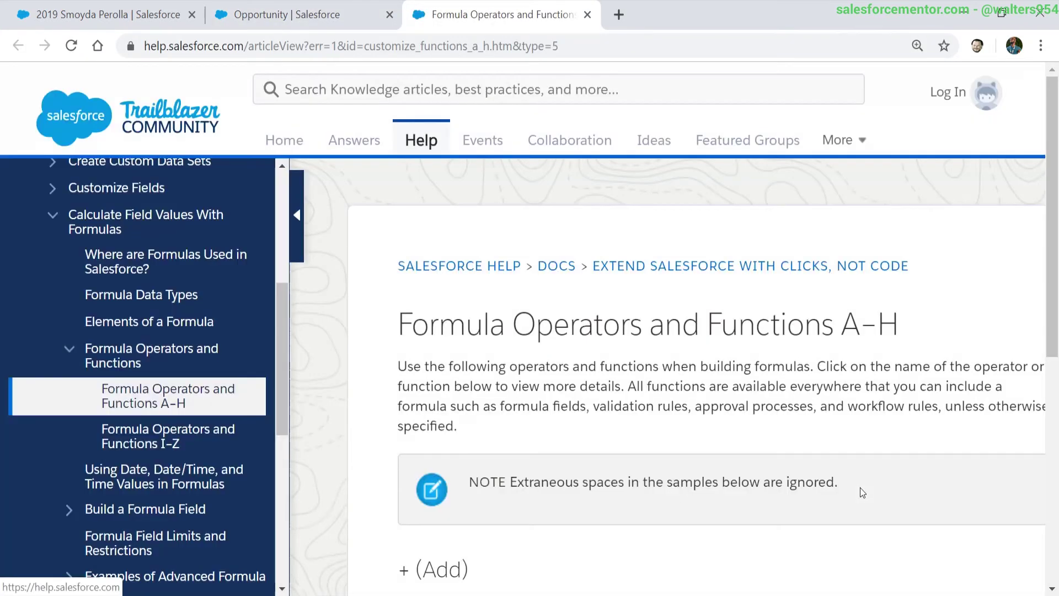
Skim the Formula Operators and Functions A–H help article, then return to the Cost Percent formula editor
scroll(863, 492, "down", 15)
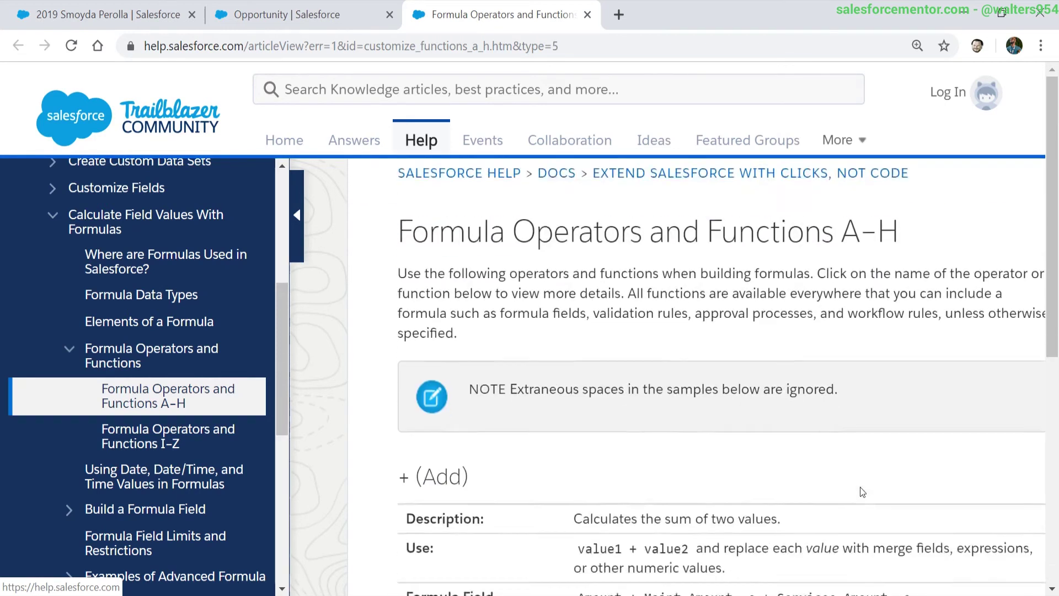
left_click(316, 8)
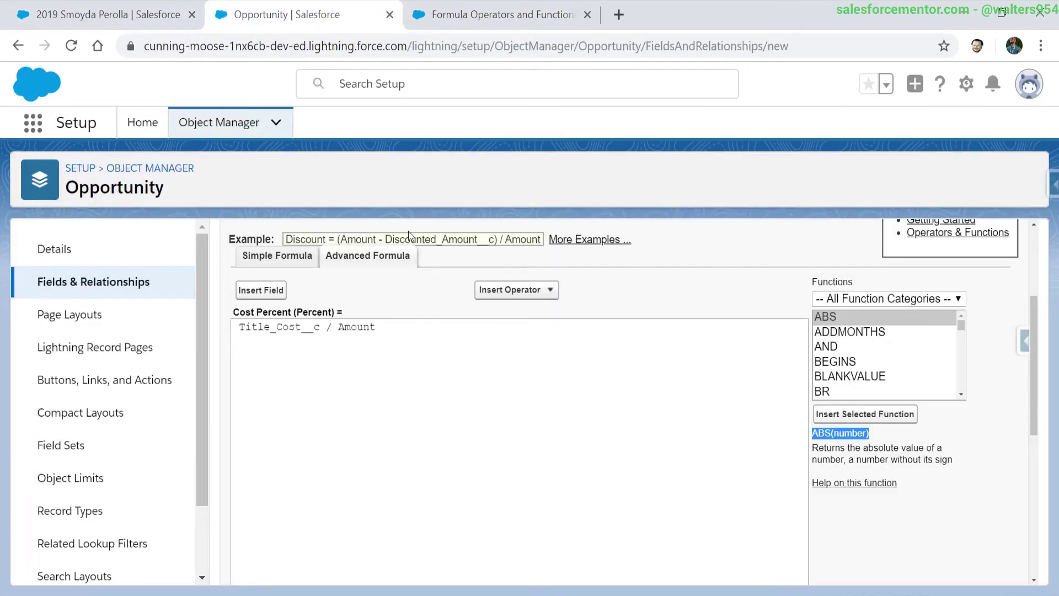
Review the blank field handling options below the Title_Cost__c / Amount formula
scroll(501, 372, "down", 5)
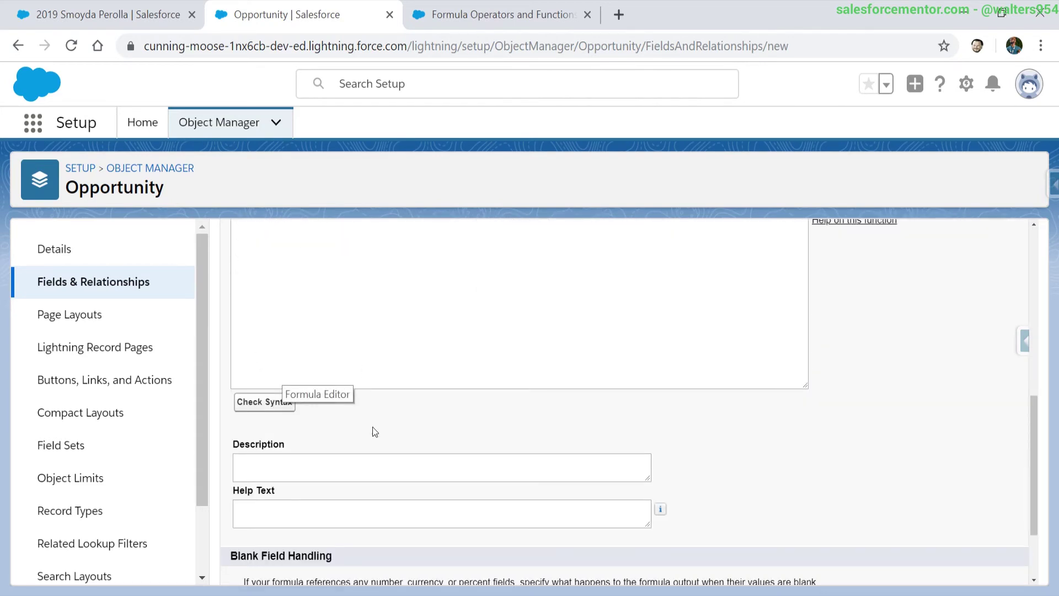
scroll(282, 403, "down", 2)
left_click(259, 376)
scroll(260, 375, "down", 1)
left_click_drag(243, 442, 259, 469)
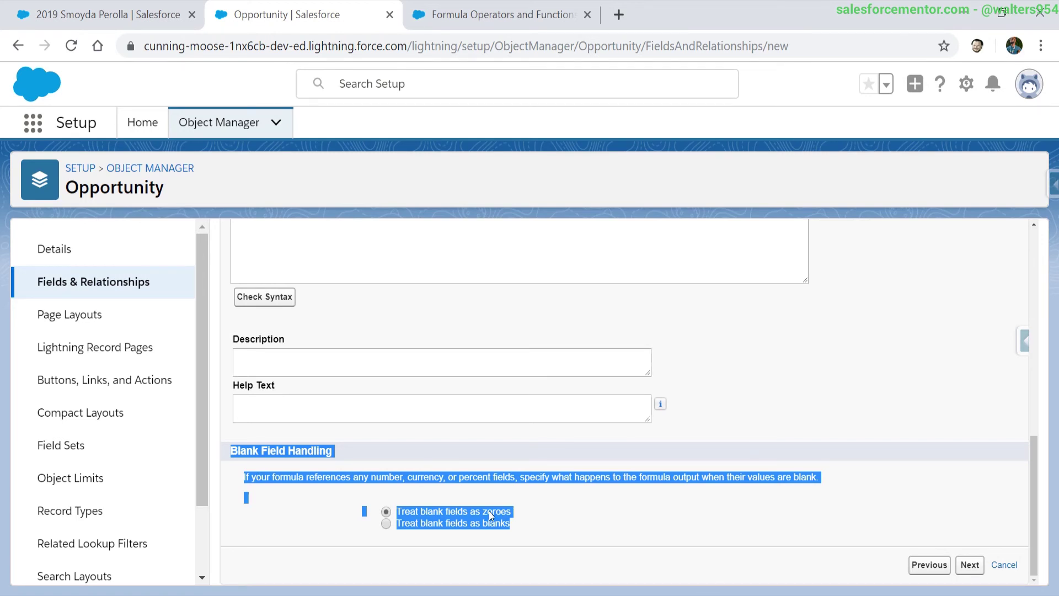
scroll(489, 511, "up", 8)
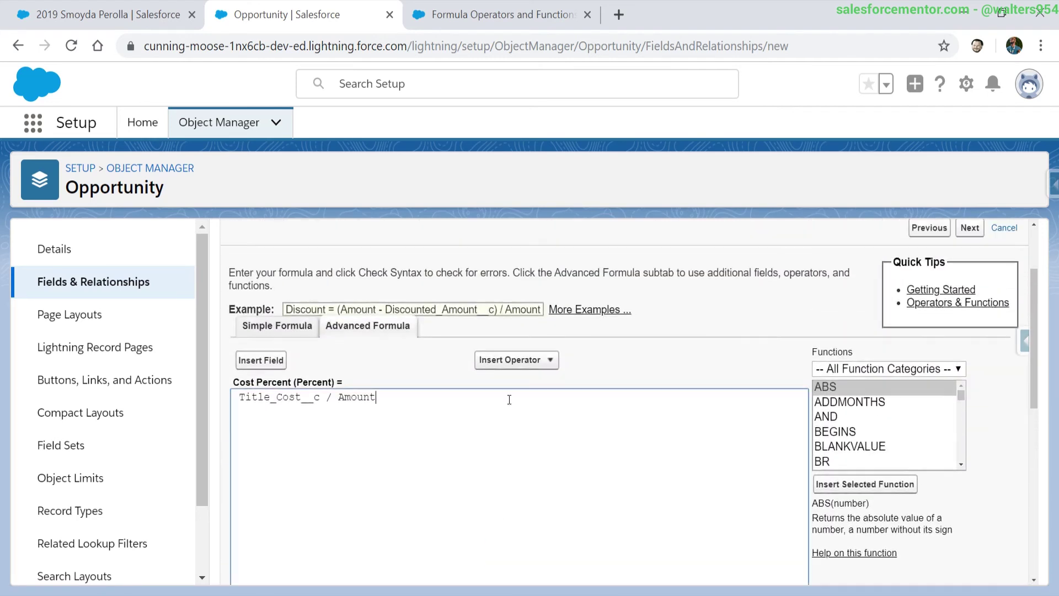
Save Cost Percent with default field-level security on all Opportunity page layouts
left_click(965, 229)
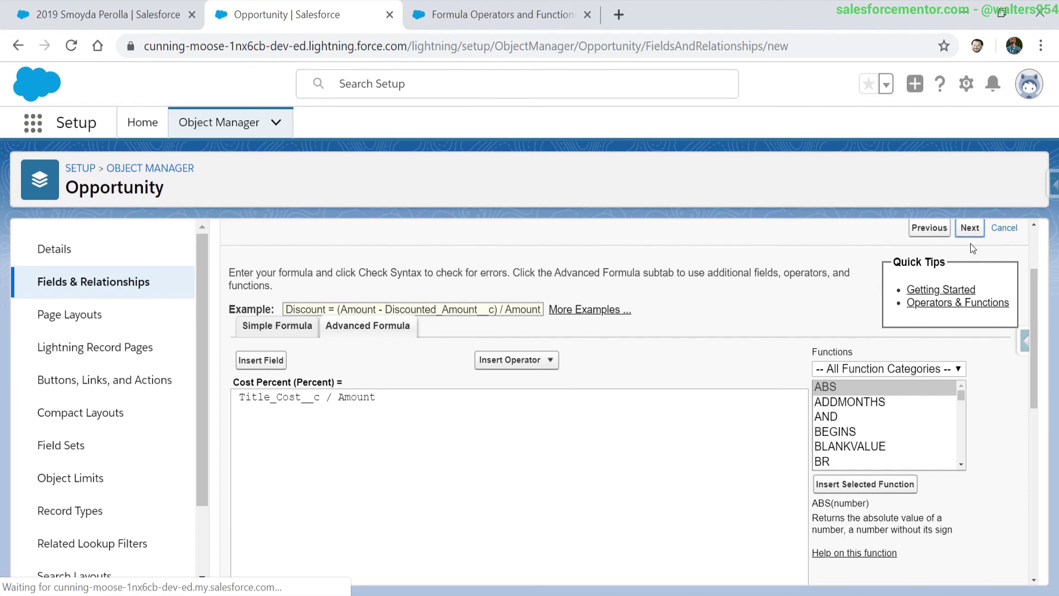
left_click(969, 333)
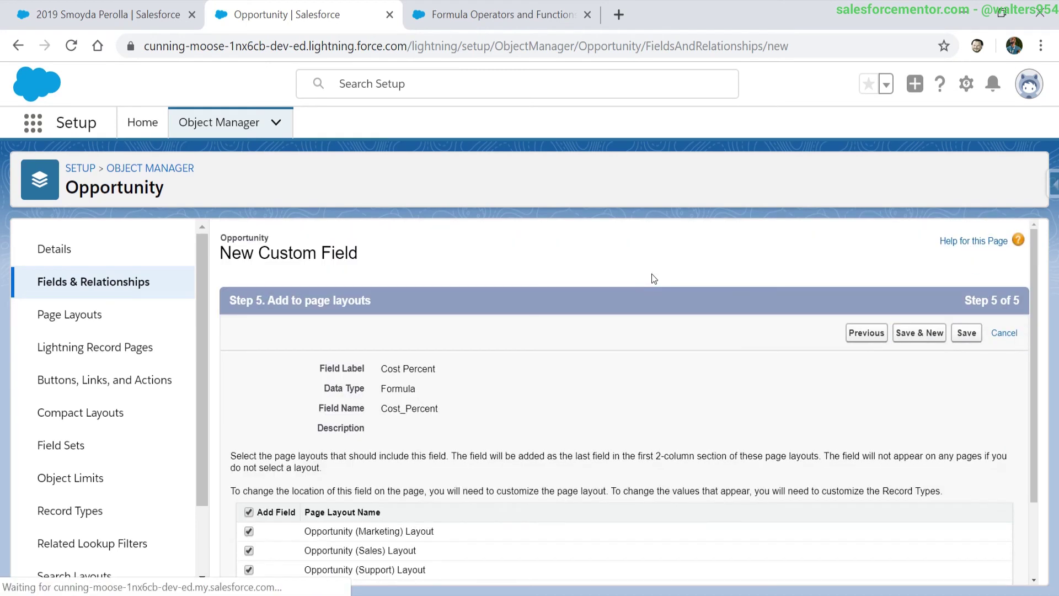
left_click(968, 334)
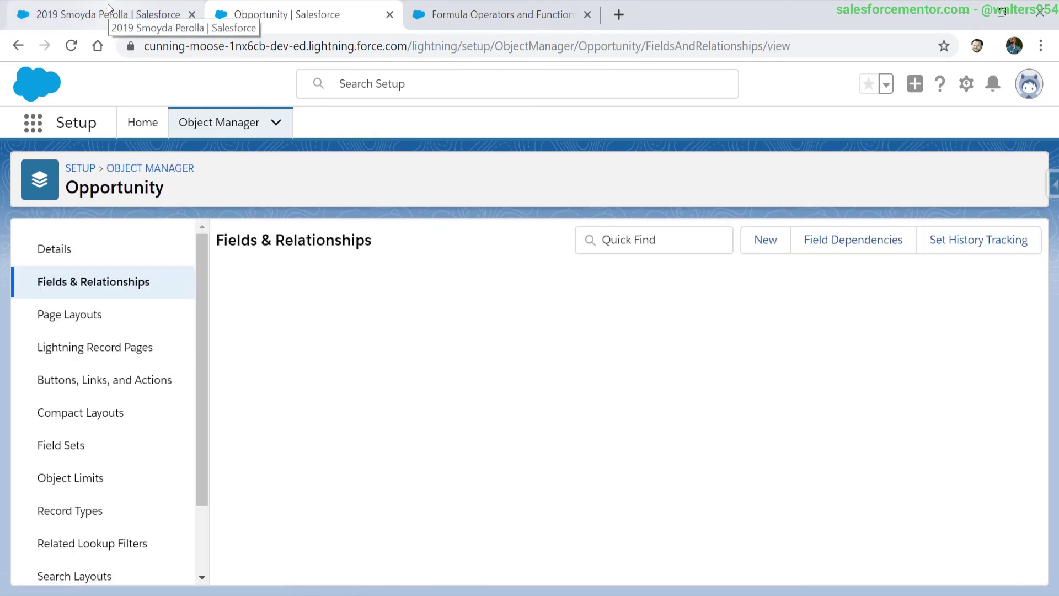
left_click(108, 6)
Reload the record and verify Cost Percent 10.00% from Title Cost $100.00 and Amount $1,000.00
left_click(71, 46)
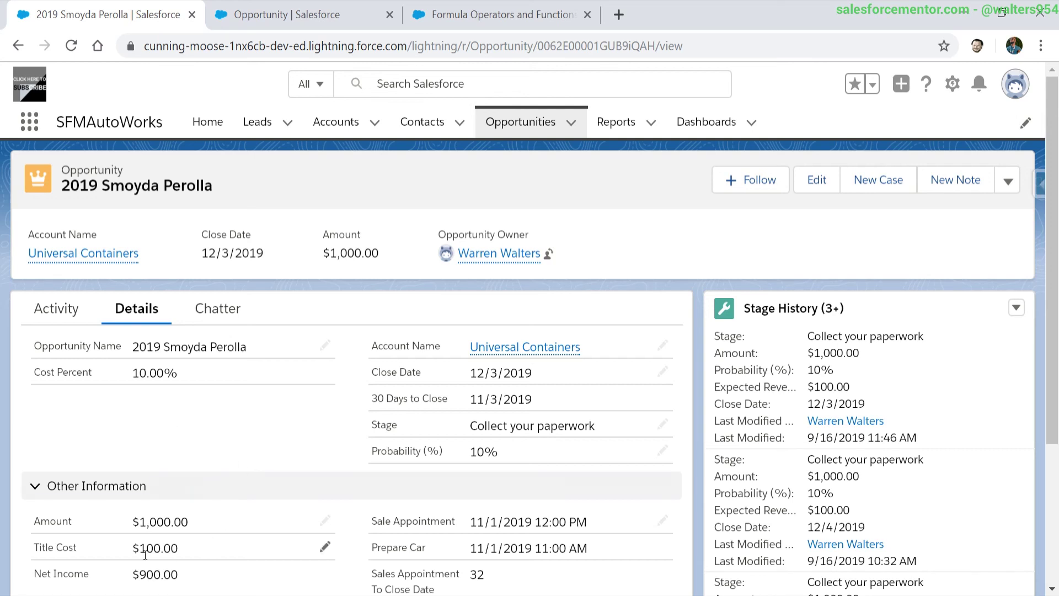
left_click_drag(139, 551, 178, 552)
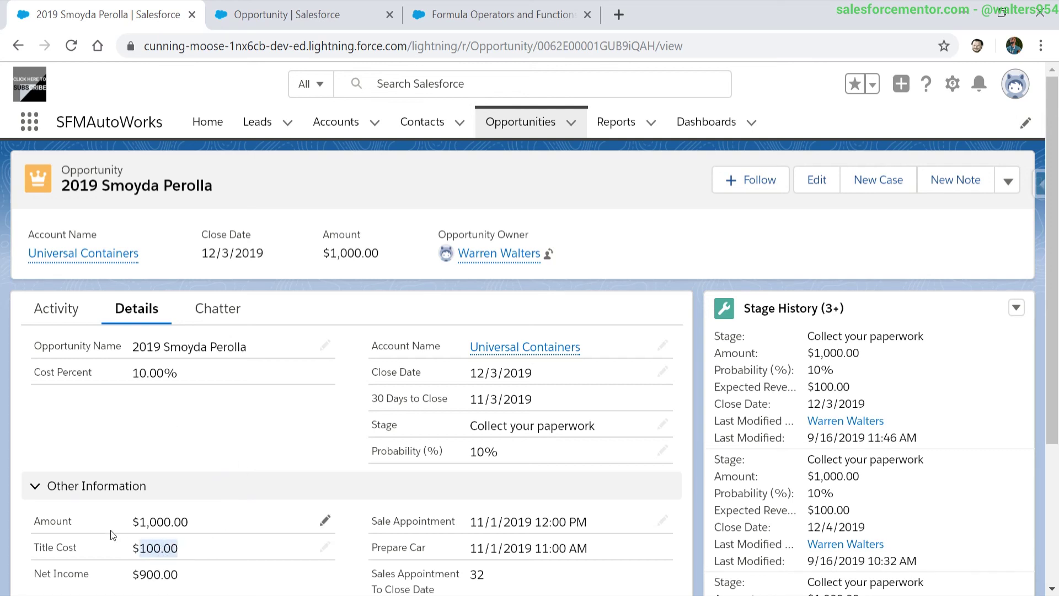
left_click_drag(140, 522, 236, 531)
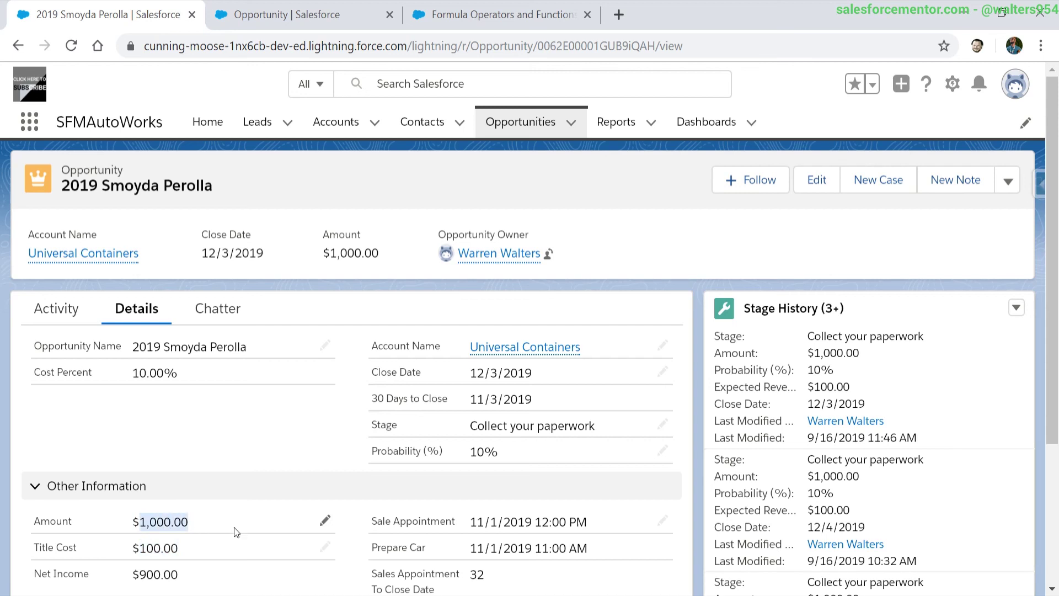
left_click(149, 548)
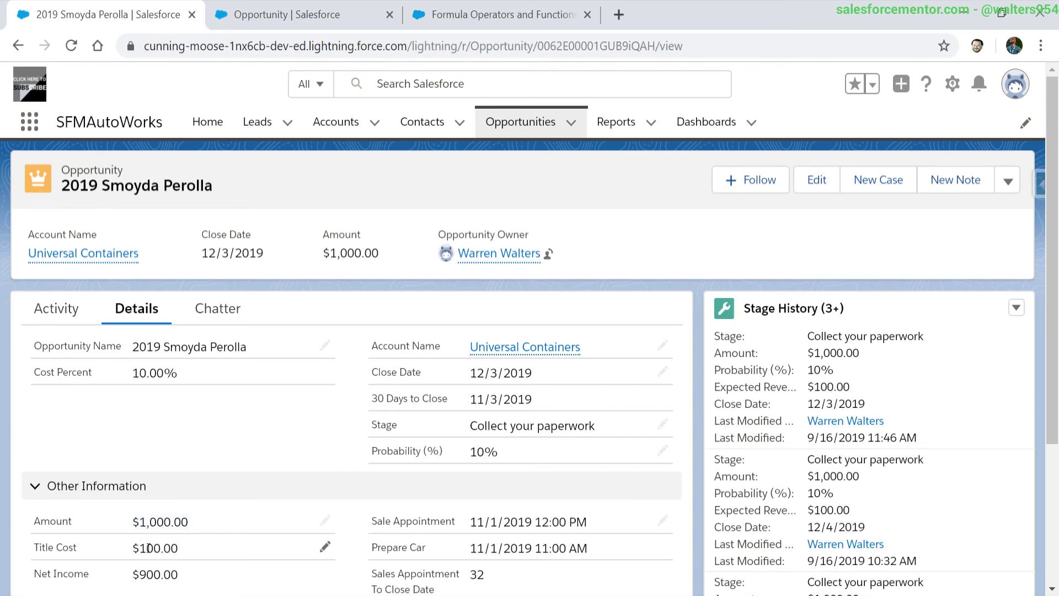